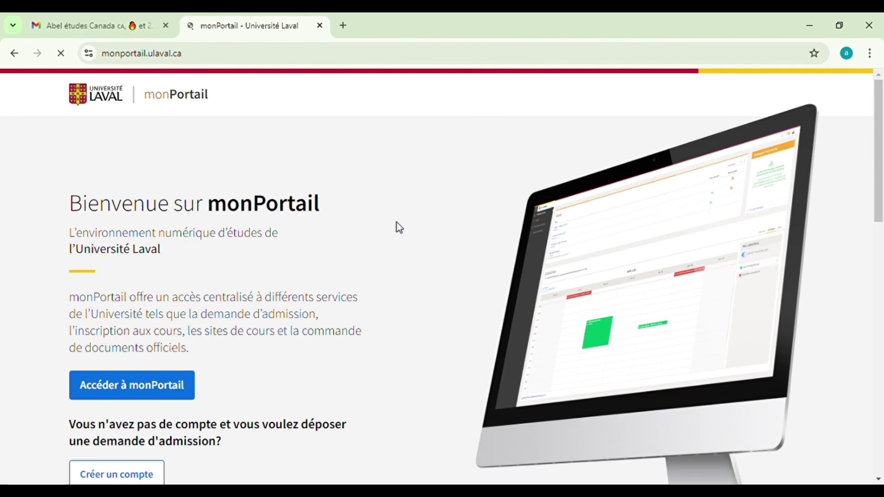
Start creating a new monPortail account
scroll(399, 228, down, 10)
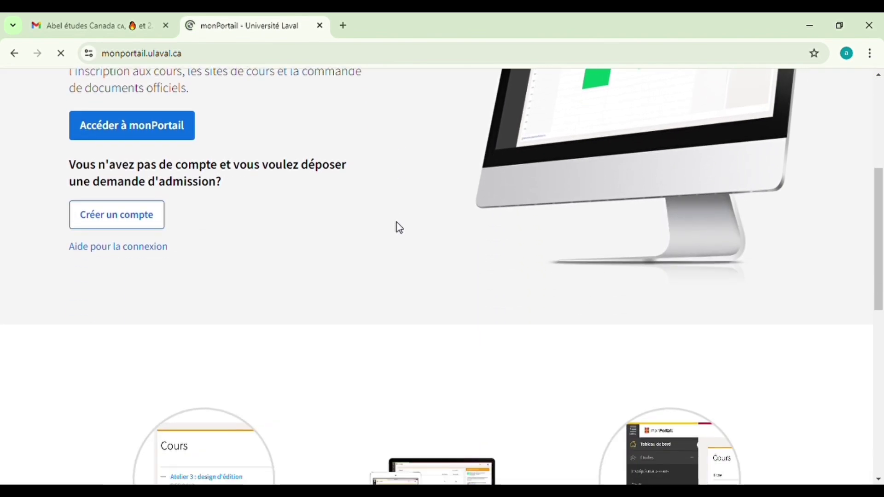
scroll(399, 227, up, 10)
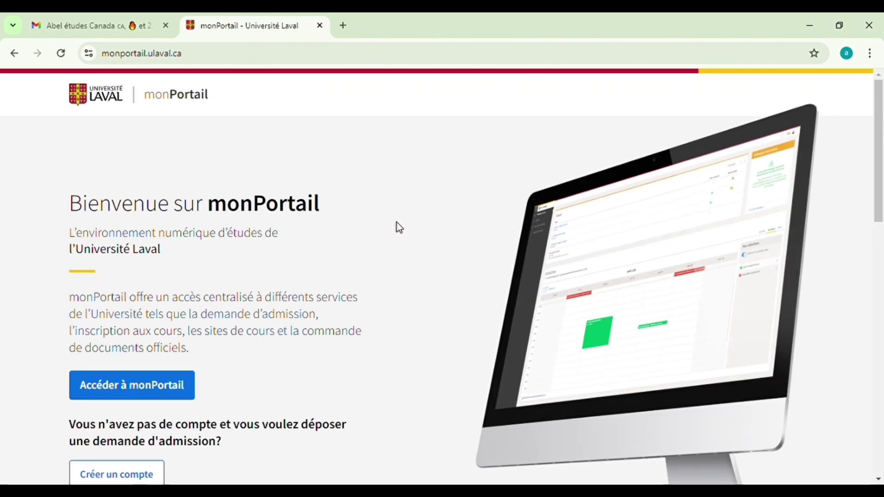
scroll(400, 228, down, 3)
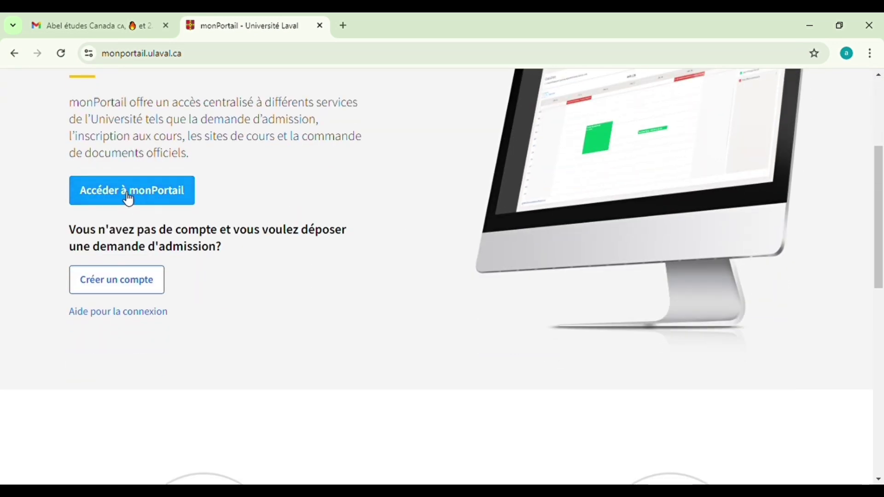
click(142, 282)
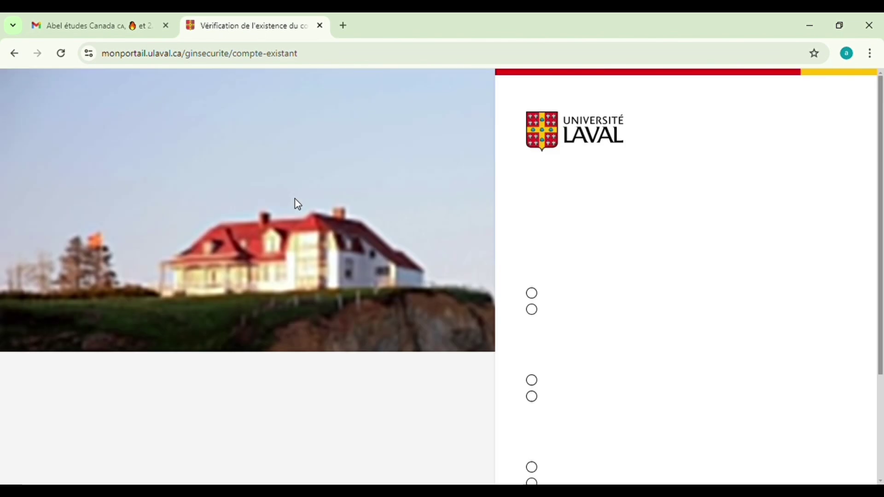
Answer Non to prior studies, employment and admission applications at Laval, then continue
scroll(553, 193, down, 3)
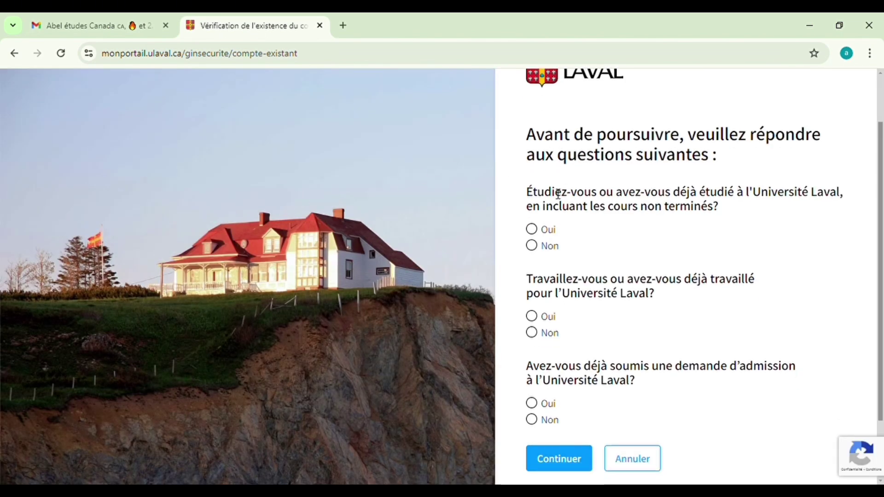
scroll(546, 193, up, 3)
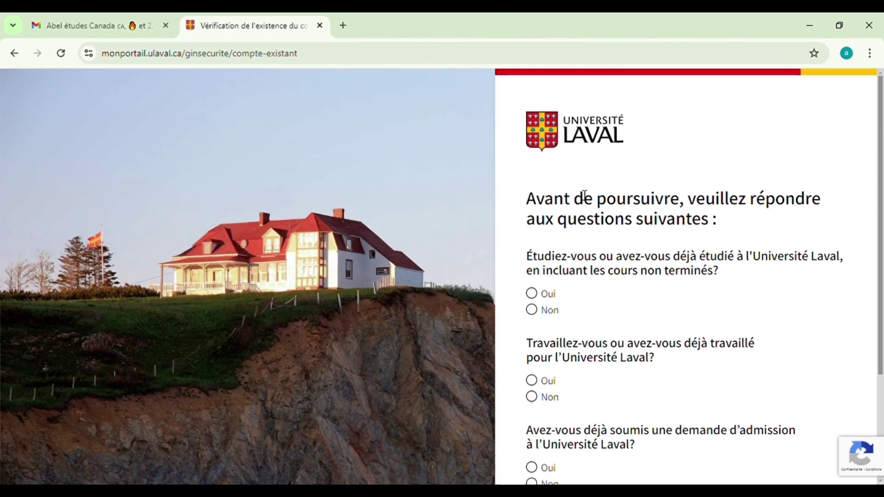
click(550, 311)
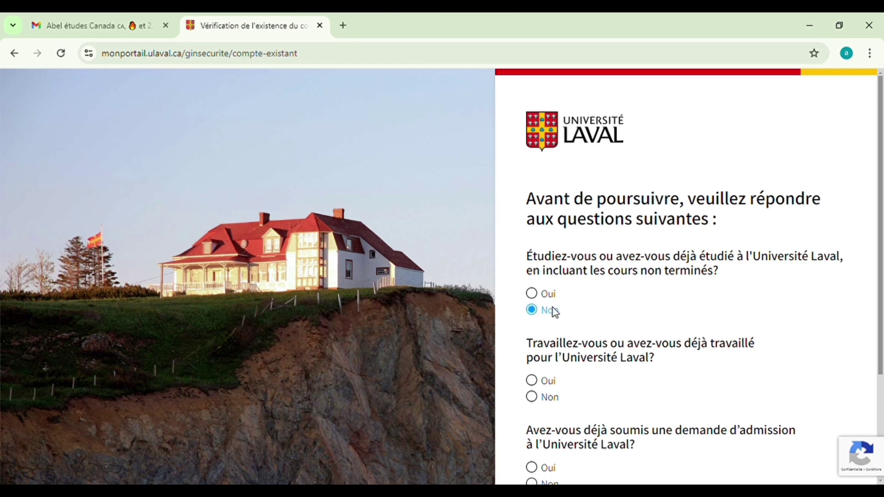
scroll(567, 309, down, 3)
click(532, 268)
scroll(534, 271, down, 1)
click(532, 341)
click(570, 381)
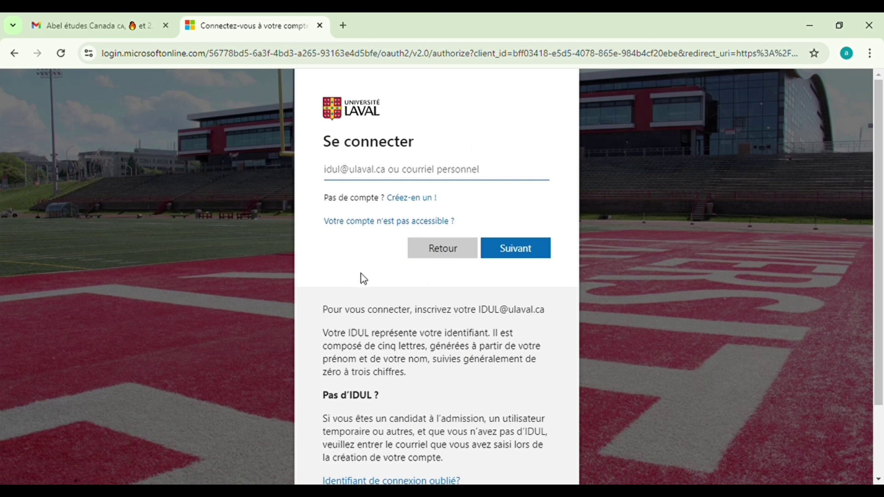
Sign up with a personal e-mail address and request a verification code for it
click(404, 199)
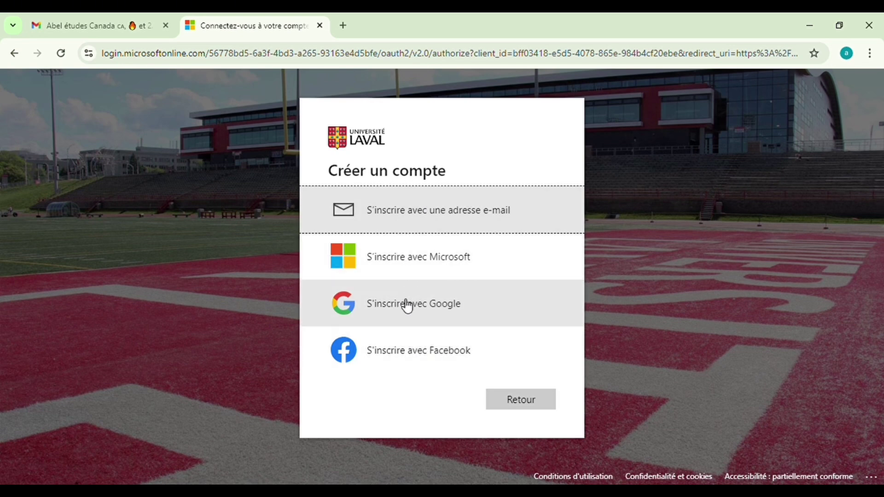
click(405, 221)
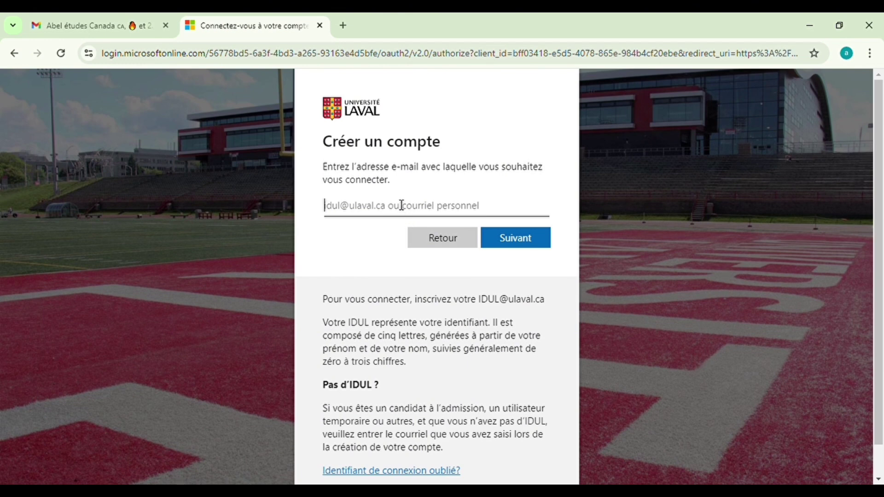
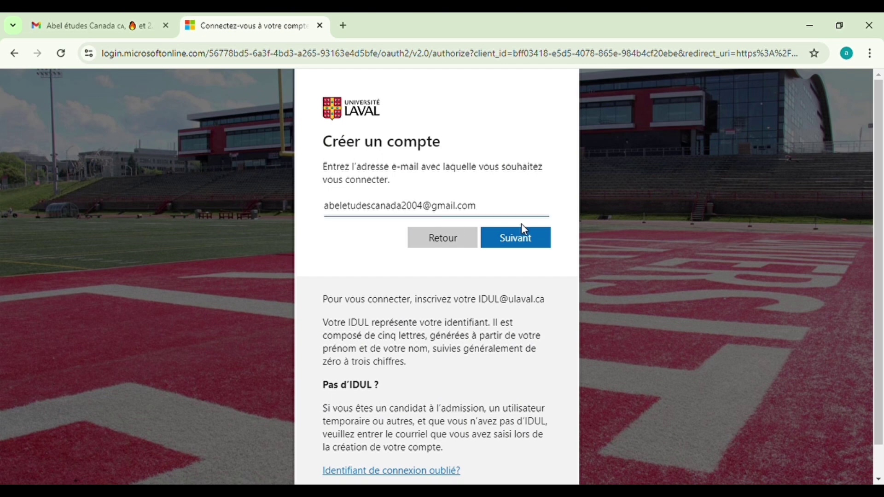
click(520, 242)
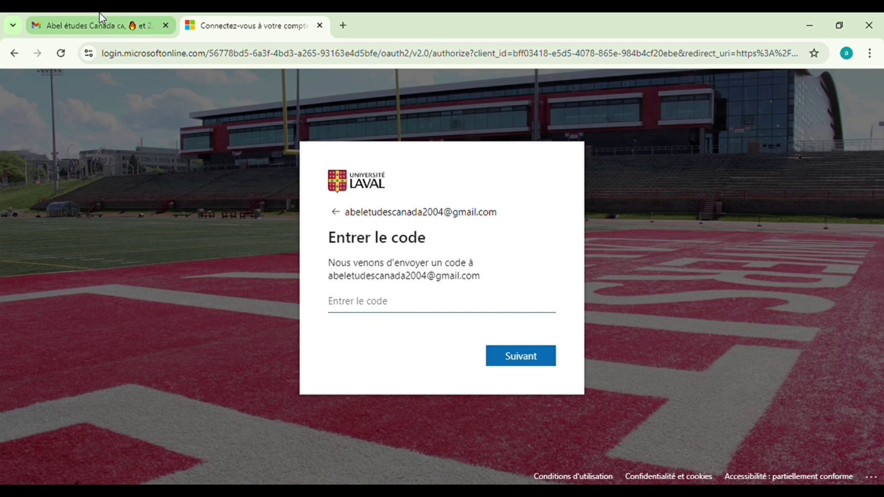
Copy the verification code from the Université Laval e-mail in Gmail and return to sign-in
click(106, 24)
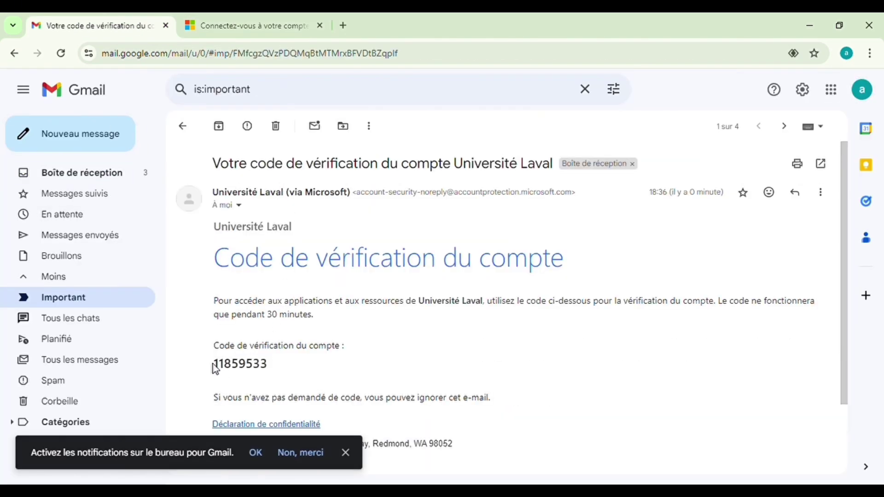
drag(214, 364, 271, 367)
key(ctrl+c)
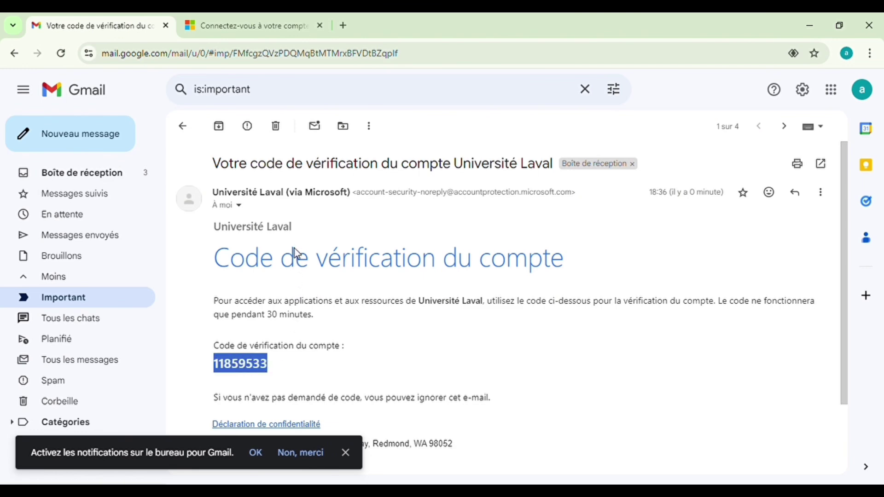
click(216, 20)
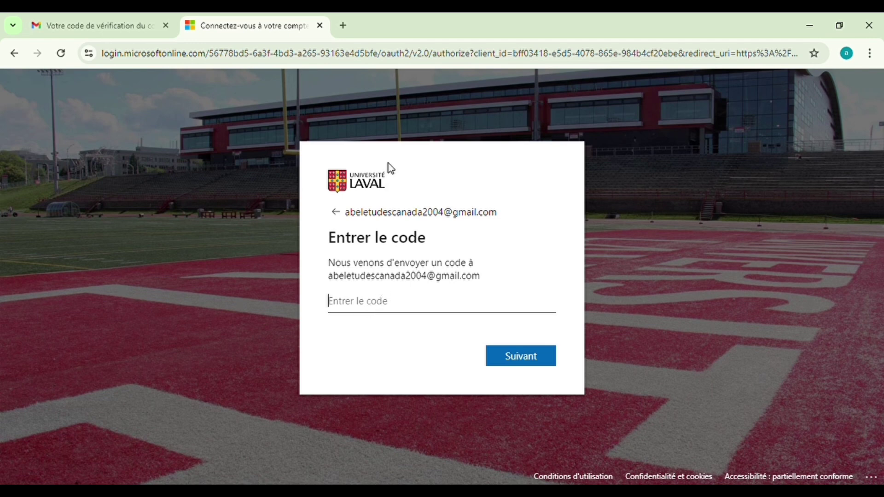
Paste and submit the verification code, then accept the requested permissions
key(ctrl+v)
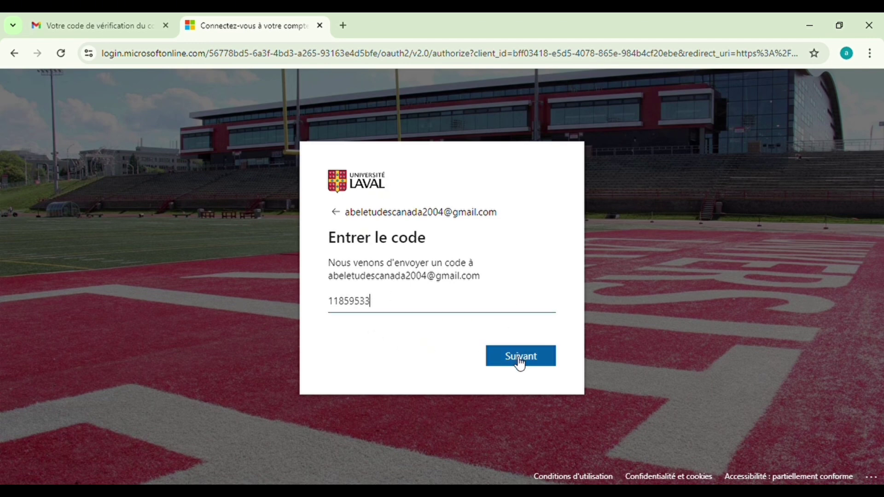
click(520, 360)
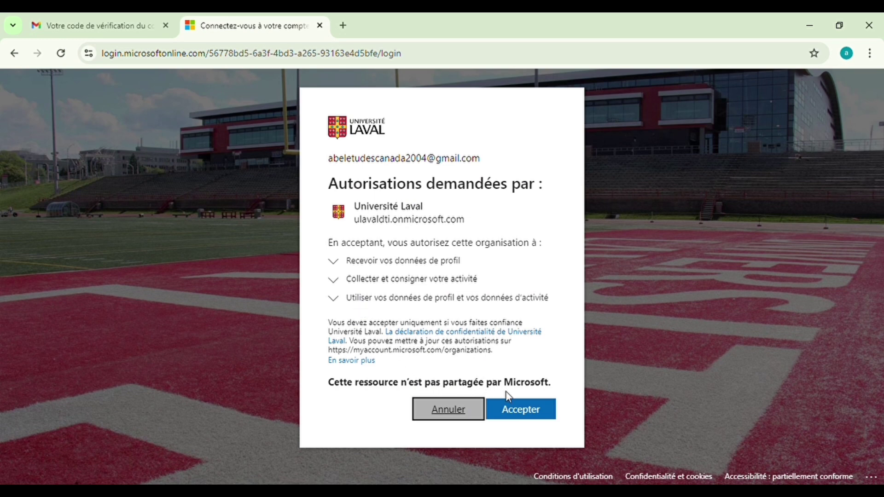
click(525, 414)
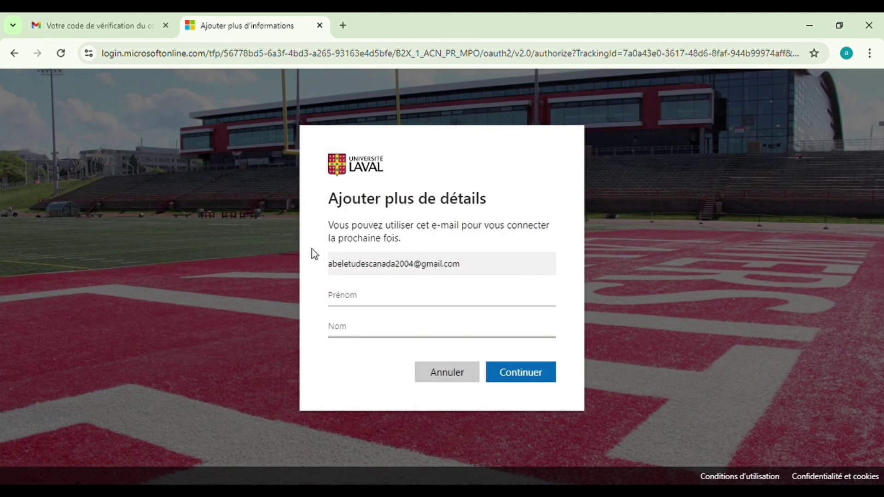
Enter the user's first name and last name and continue to monPortail
click(361, 300)
key(BackSpace)
click(361, 329)
click(544, 382)
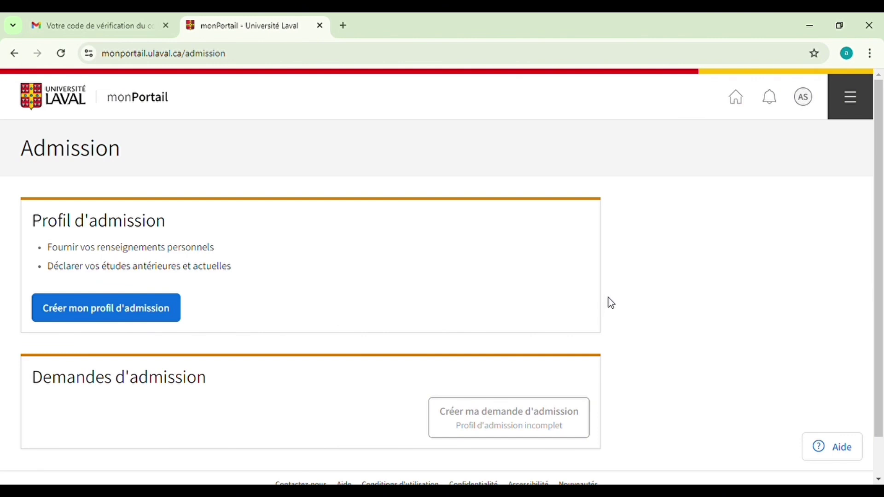
Start the admission profile and enter the birth date
scroll(611, 303, down, 1)
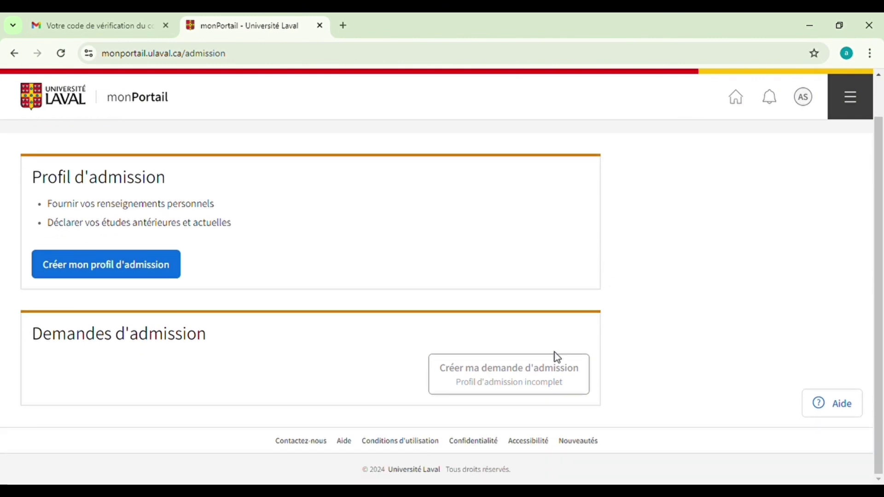
scroll(87, 209, up, 1)
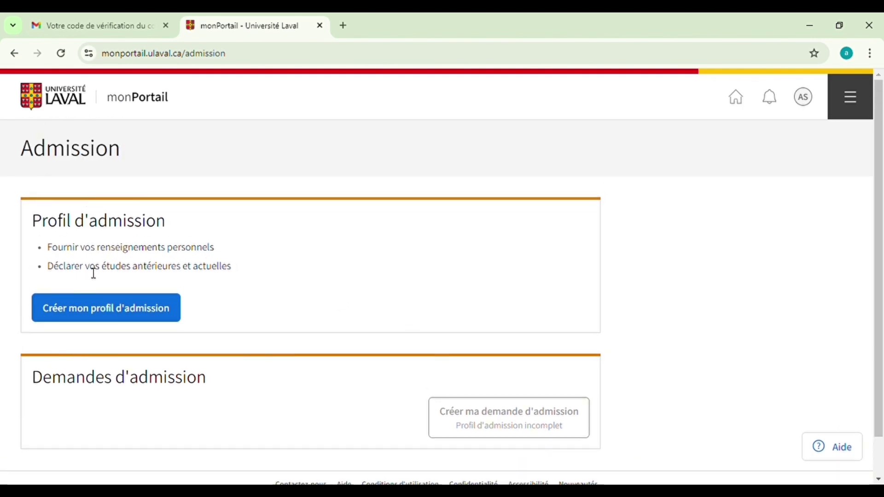
click(116, 309)
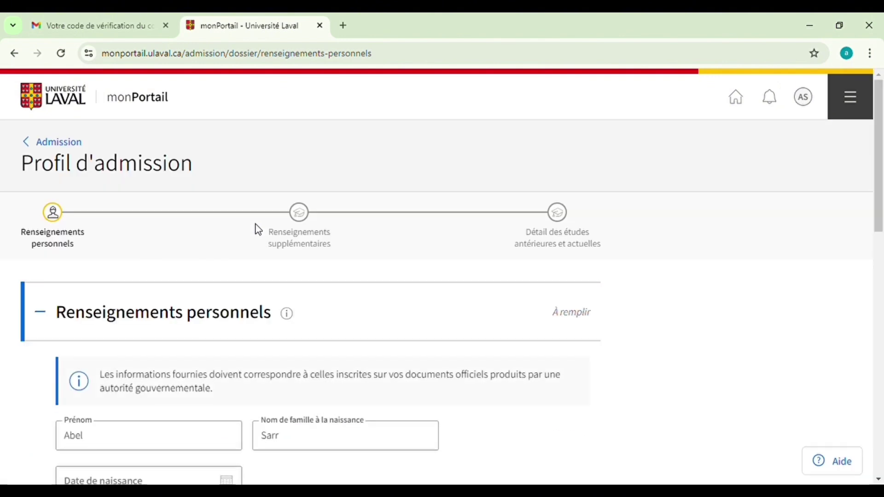
scroll(255, 225, down, 1)
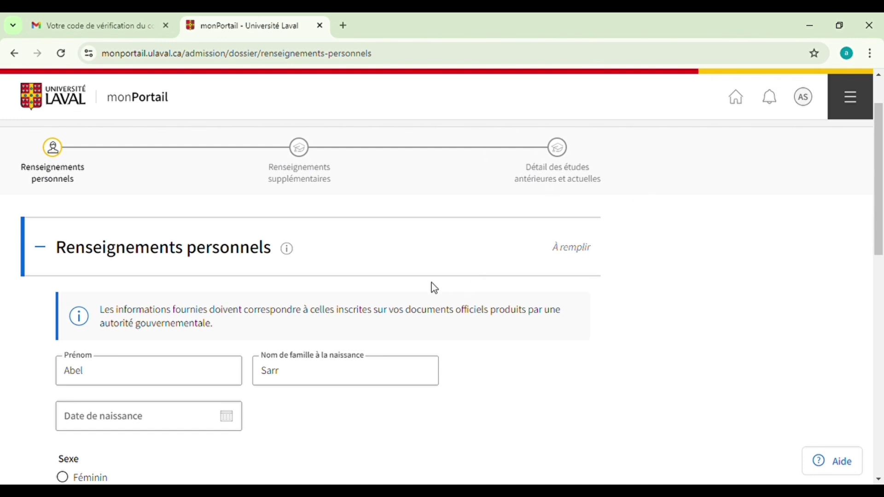
scroll(397, 266, down, 1)
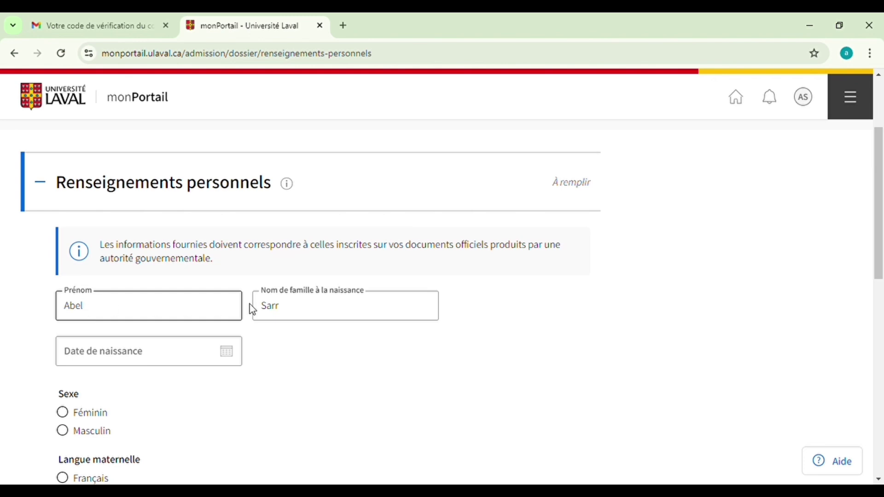
click(230, 354)
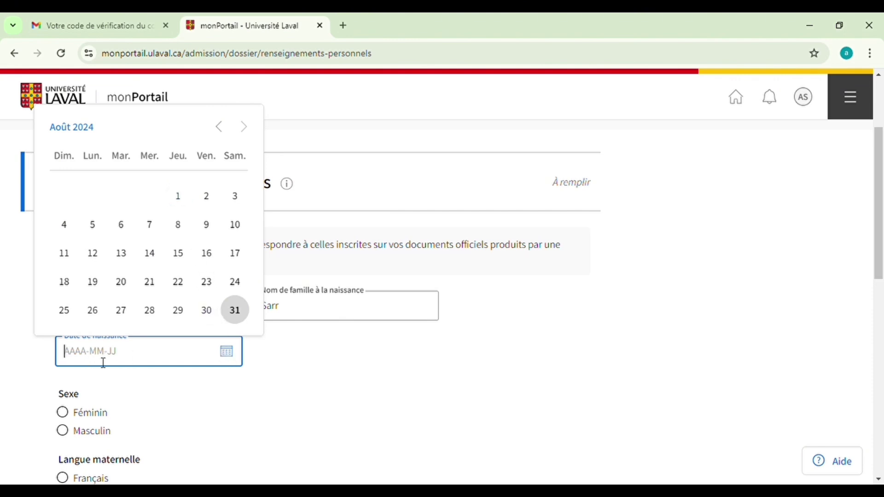
text(2000-01-01)
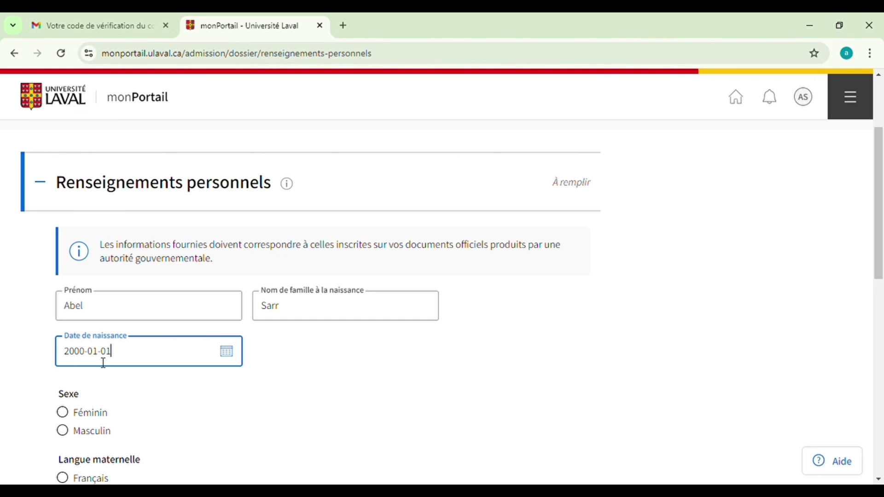
click(152, 407)
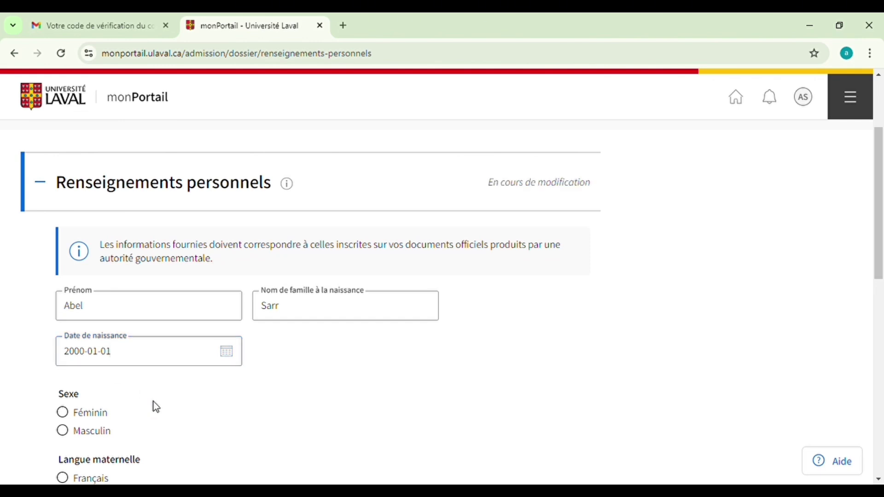
Set sex to Masculin and both mother tongue and language of use to Français
scroll(154, 407, down, 2)
click(82, 372)
scroll(130, 365, down, 2)
click(62, 352)
scroll(160, 357, down, 4)
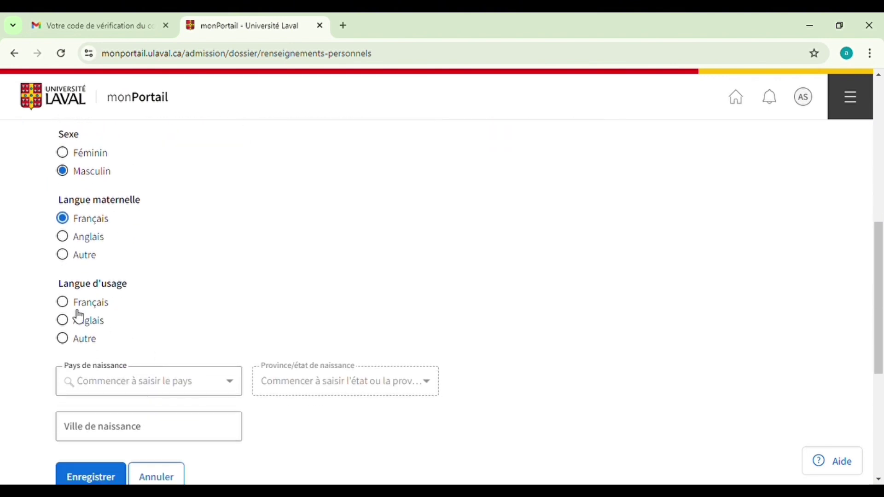
click(64, 304)
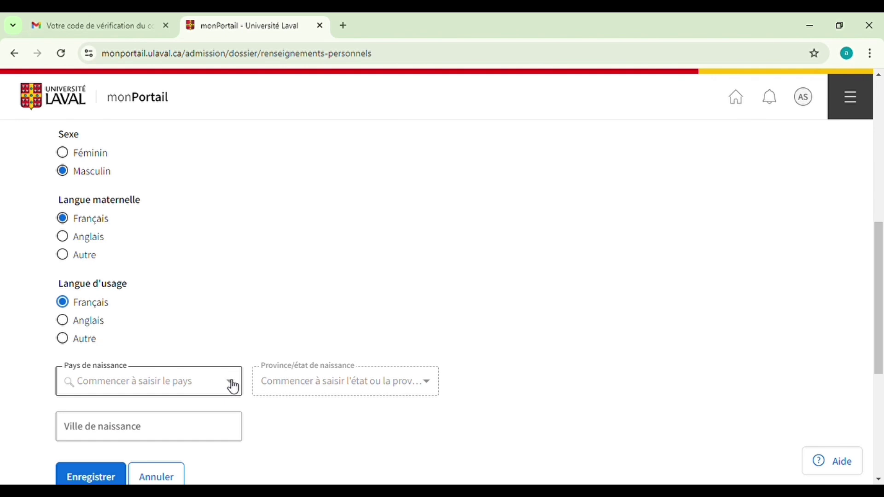
Set birth country to Sénégal and birth city to DAKAR, then save
click(233, 387)
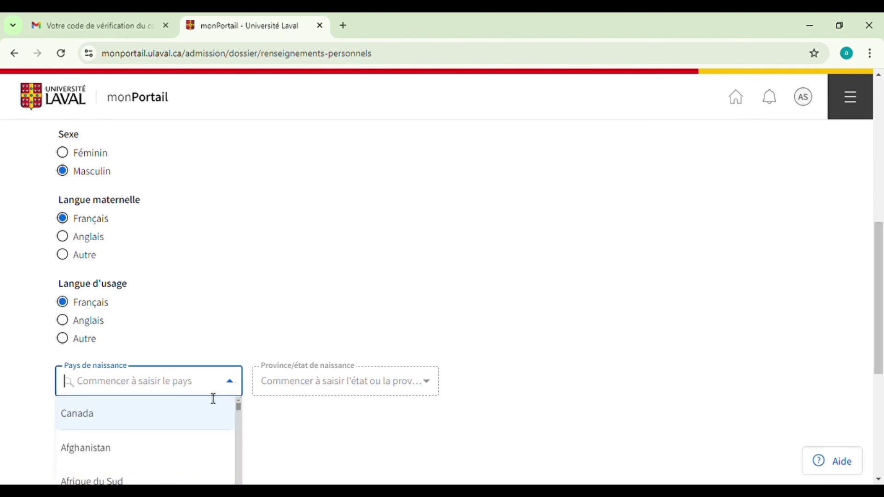
text(S)
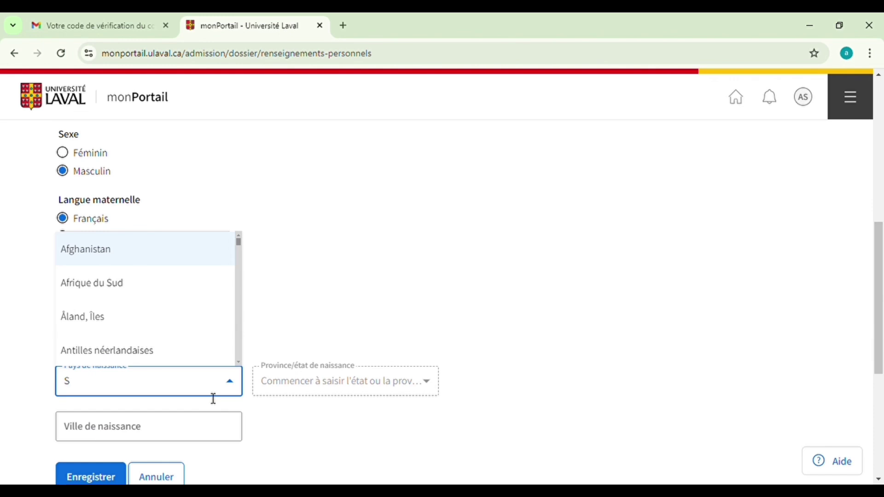
text(2)
key(BackSpace)
text(EN)
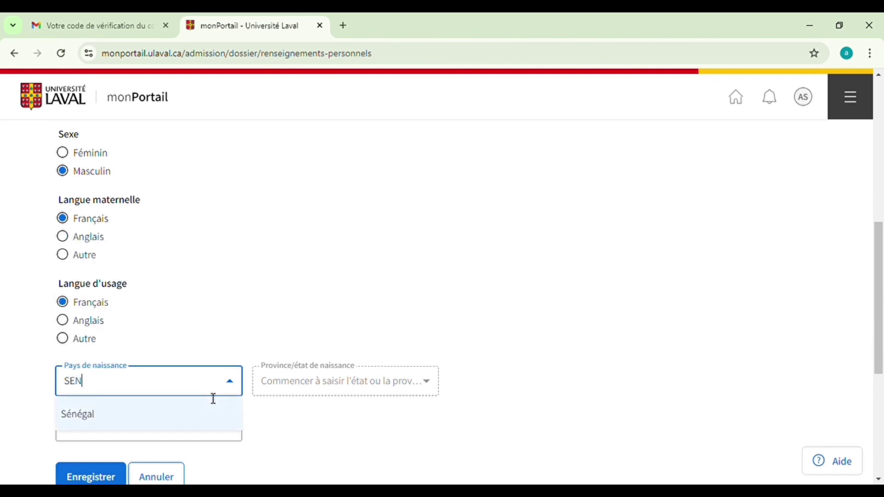
click(189, 415)
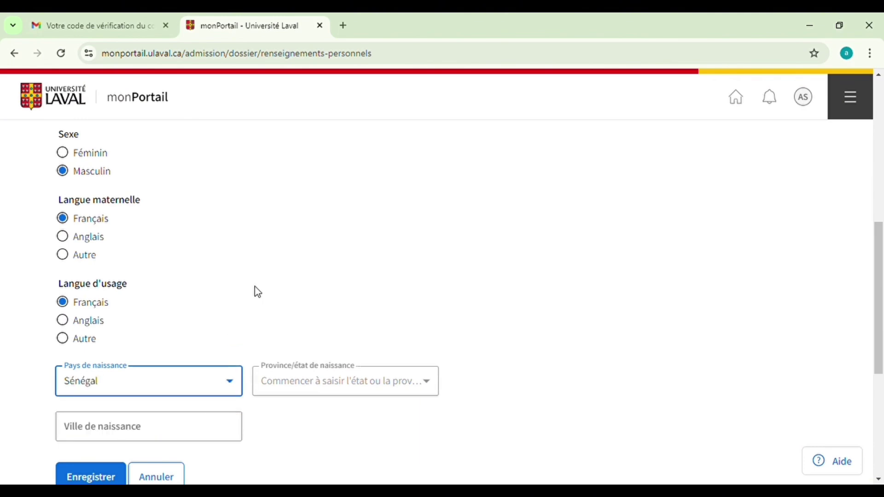
scroll(264, 290, down, 2)
scroll(271, 281, down, 2)
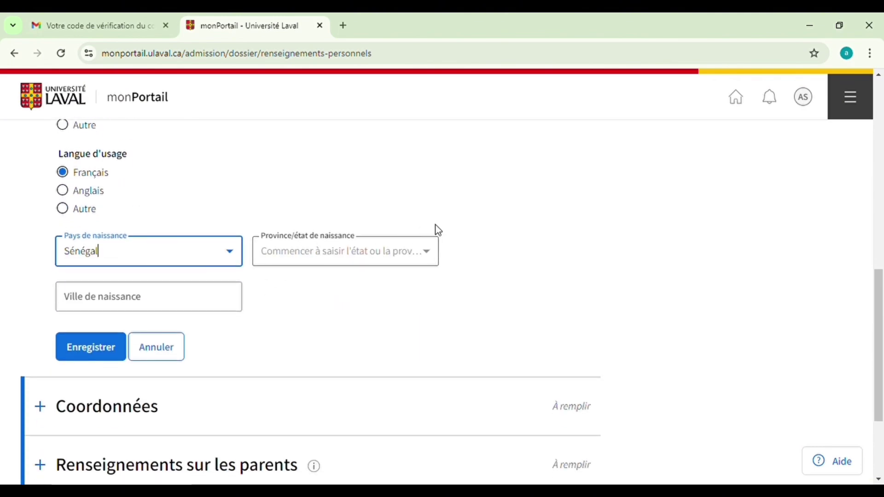
click(184, 302)
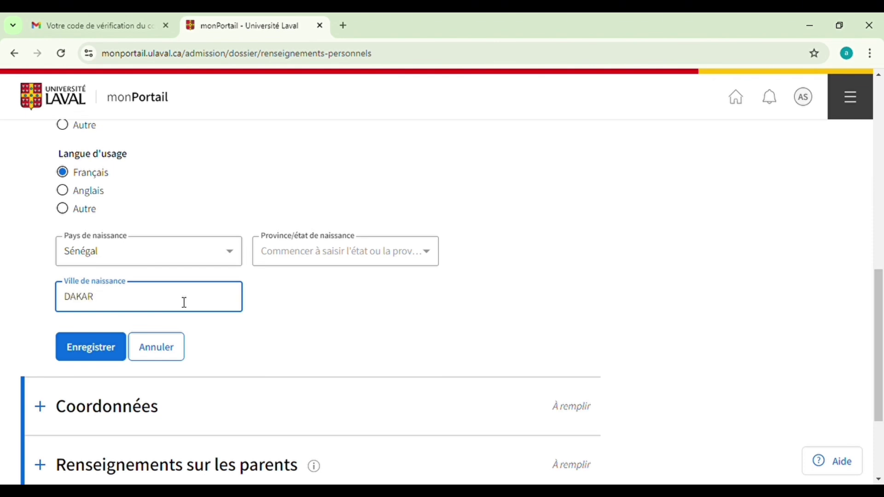
scroll(210, 272, down, 1)
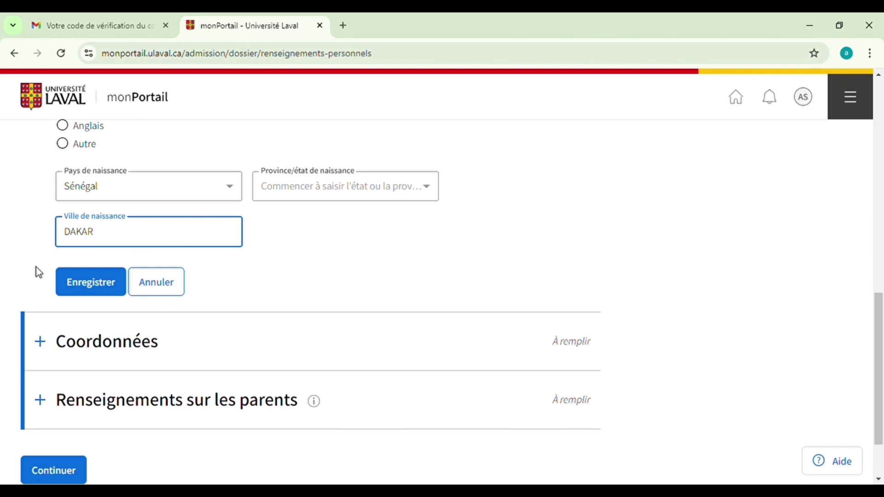
click(81, 285)
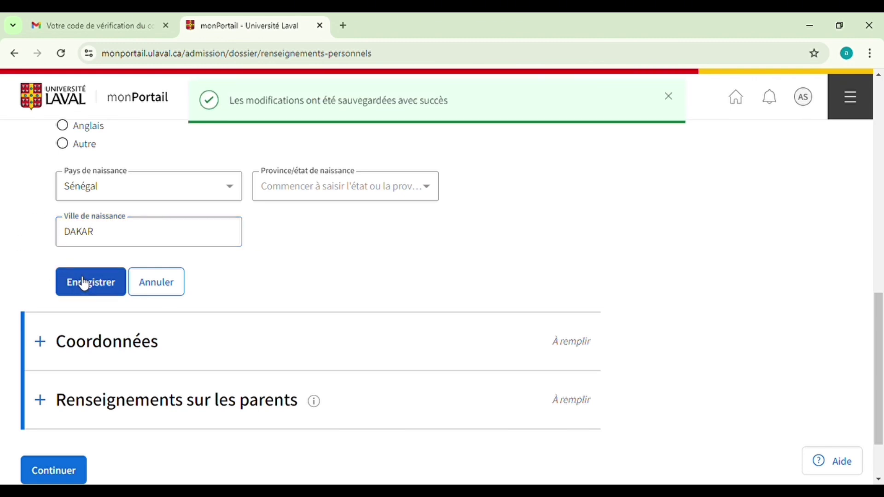
Expand Coordonnées and choose Sénégal's +221 phone country code
scroll(308, 139, up, 1)
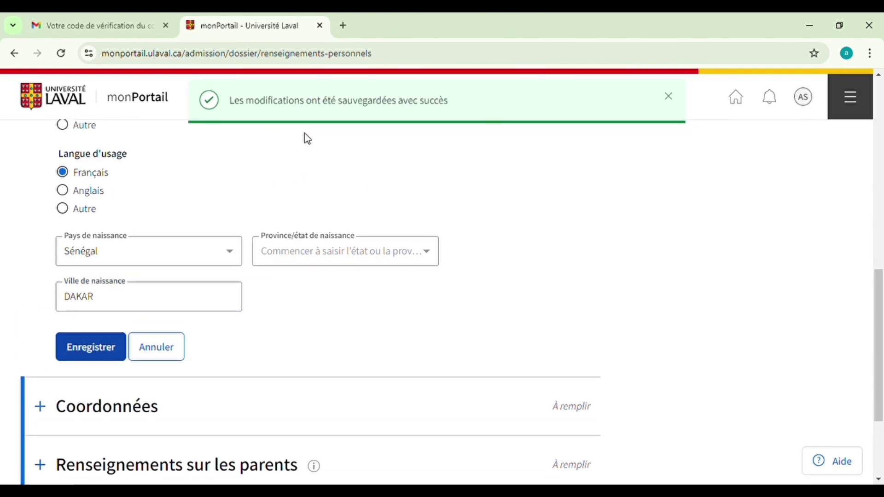
scroll(377, 198, down, 2)
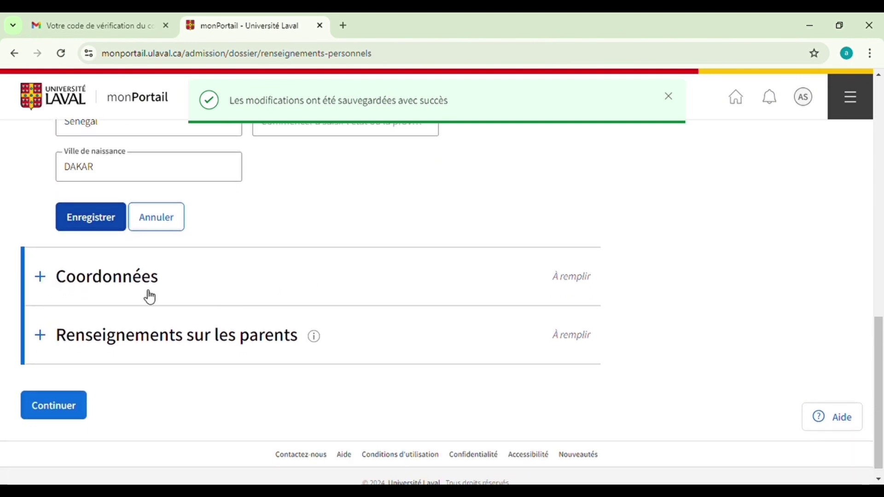
click(40, 277)
scroll(229, 290, down, 2)
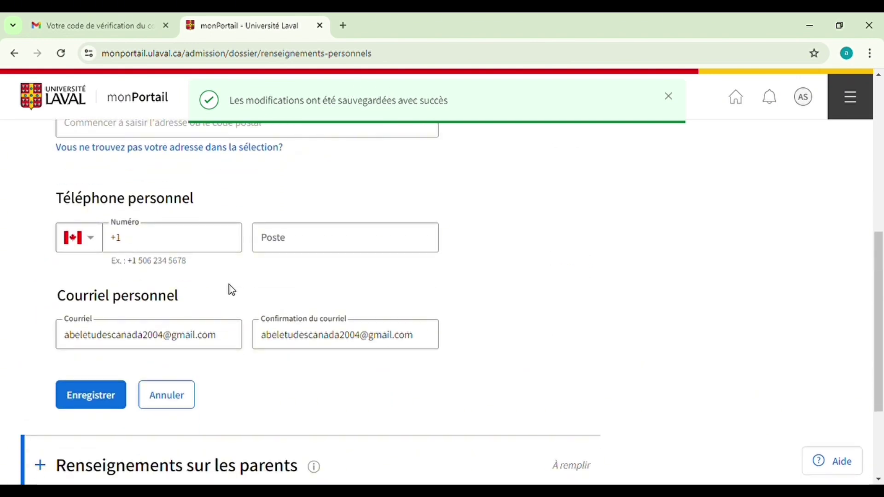
scroll(228, 285, up, 4)
scroll(228, 282, up, 3)
scroll(228, 282, down, 4)
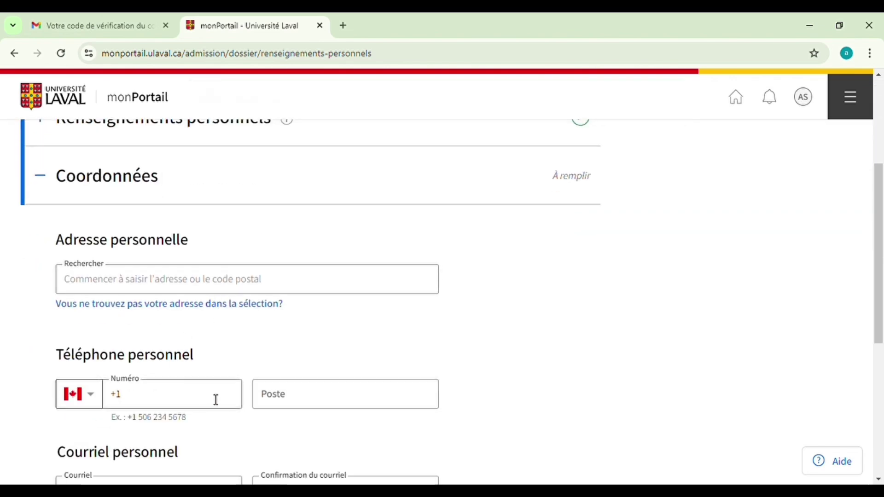
click(103, 402)
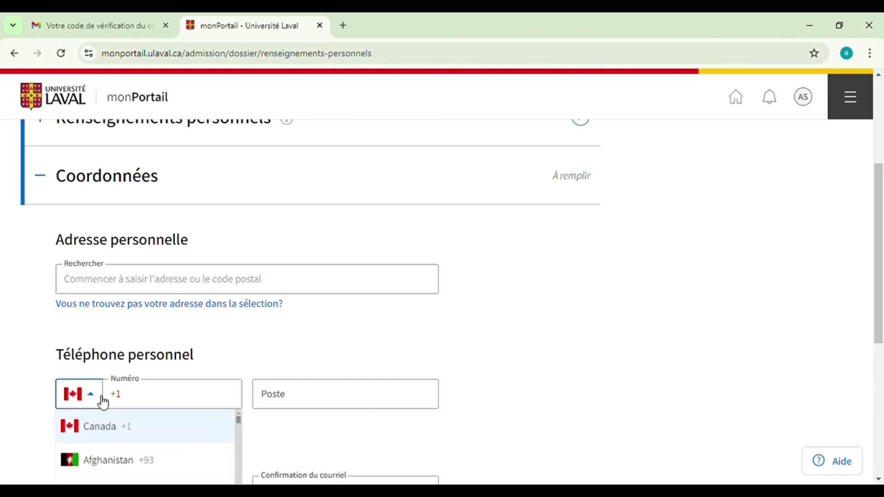
scroll(148, 430, down, 10)
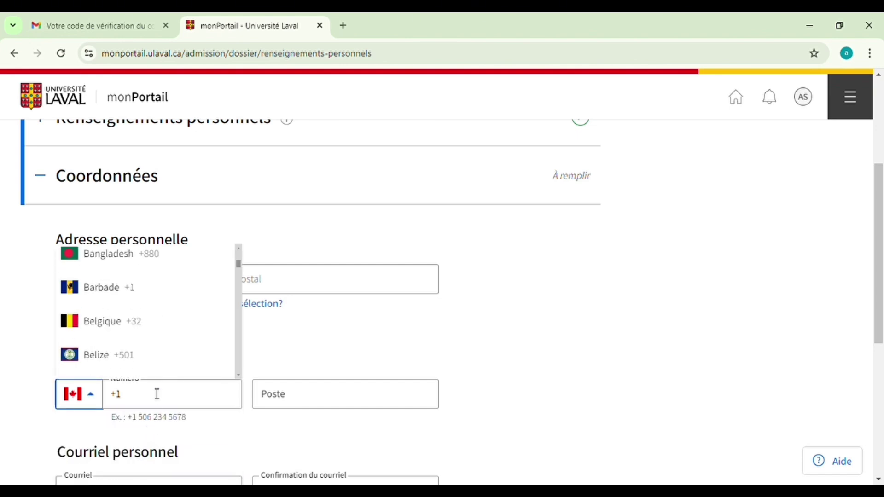
scroll(161, 345, down, 20)
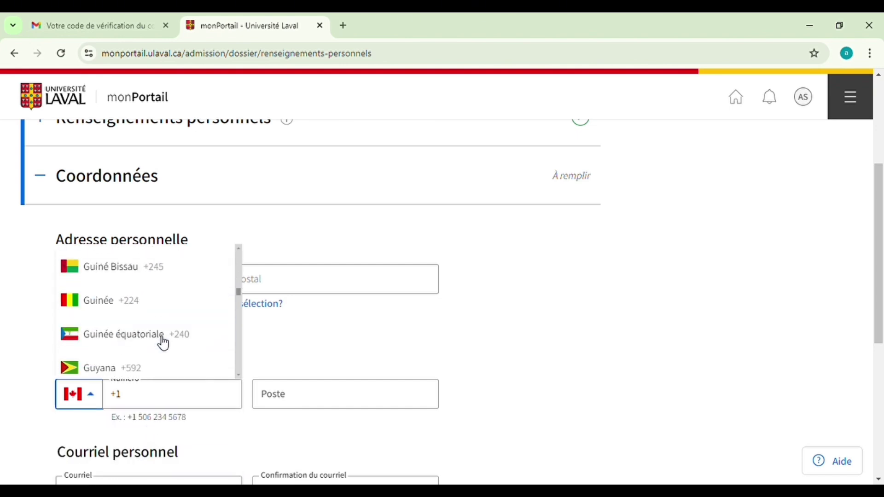
scroll(164, 344, down, 20)
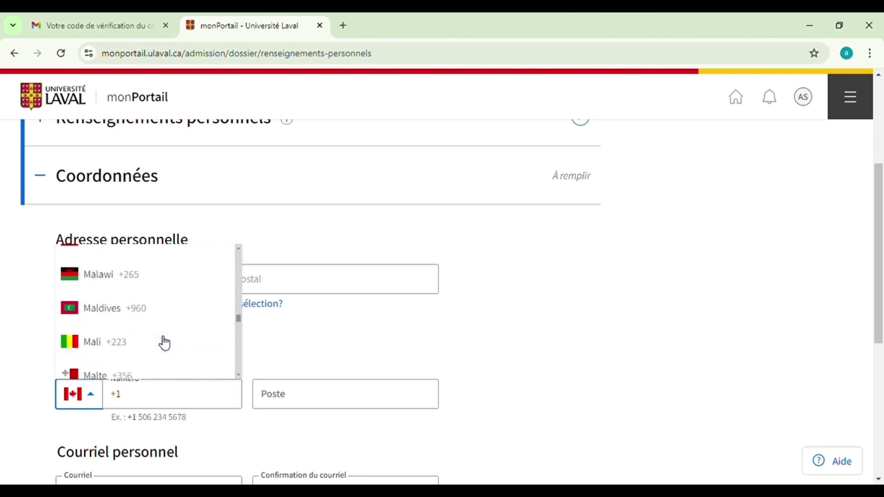
scroll(164, 344, down, 20)
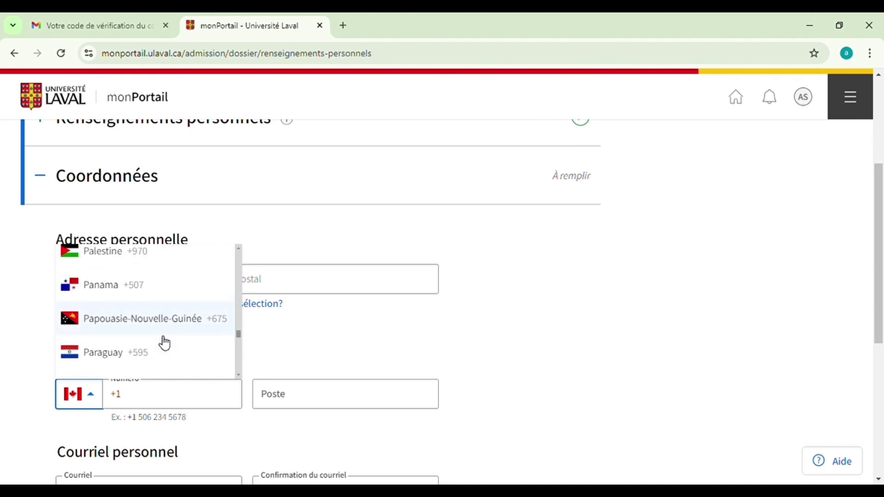
scroll(165, 343, down, 20)
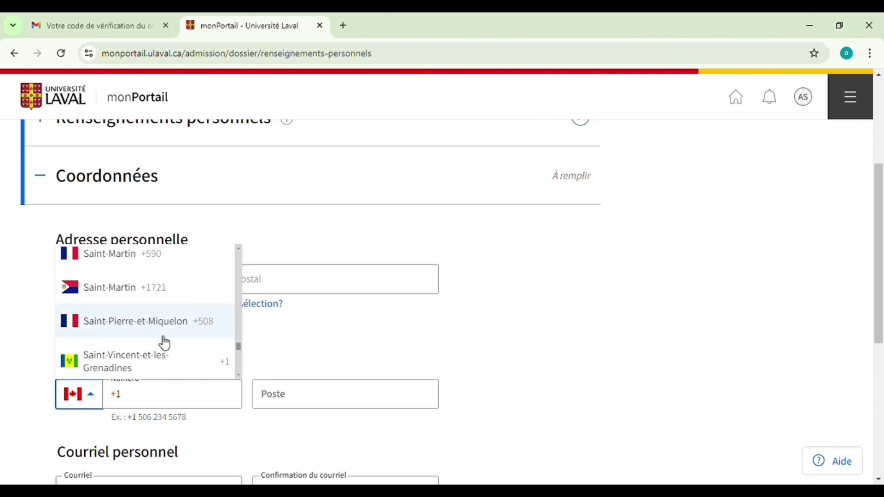
scroll(164, 344, down, 20)
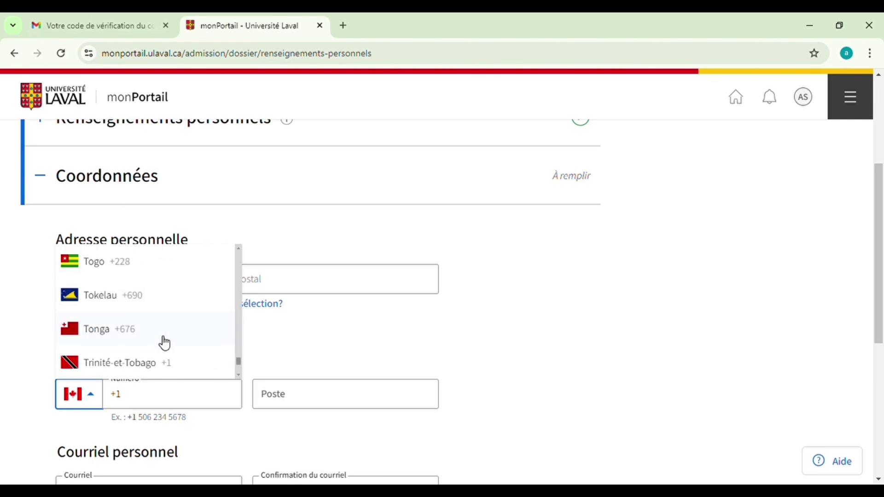
scroll(165, 344, down, 5)
scroll(164, 344, up, 20)
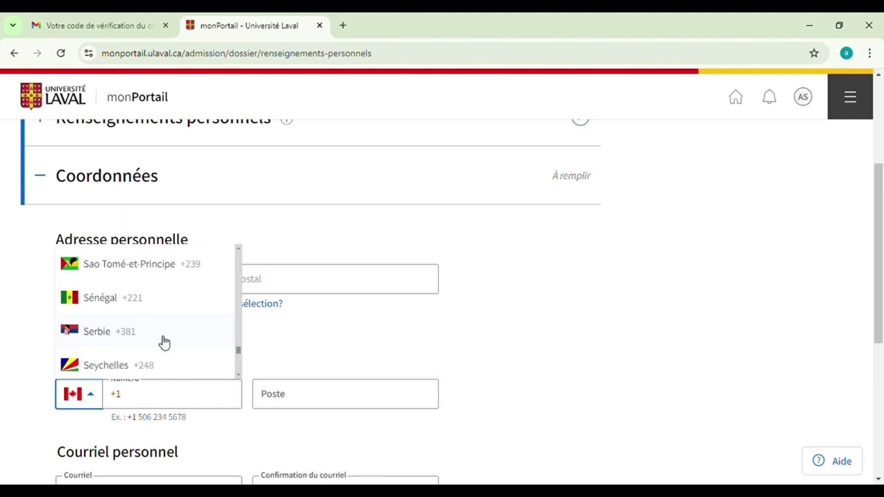
click(134, 305)
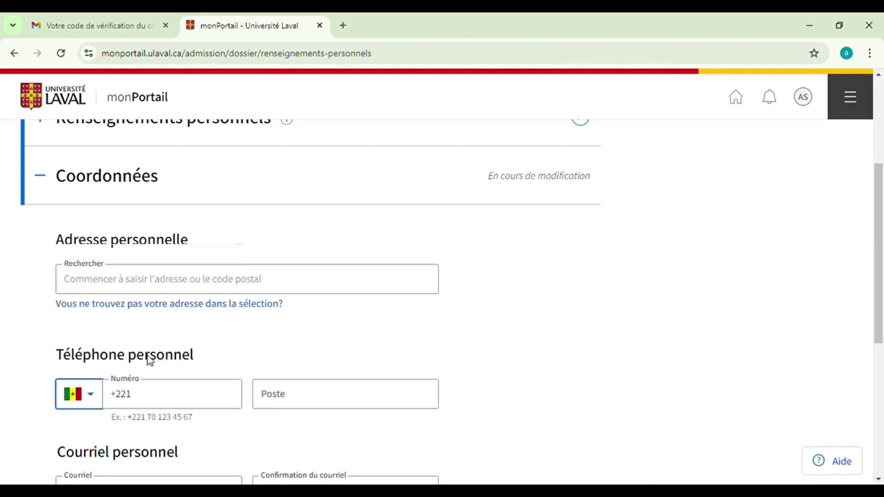
Paste the personal phone number into the Numéro field and begin the address search
click(174, 392)
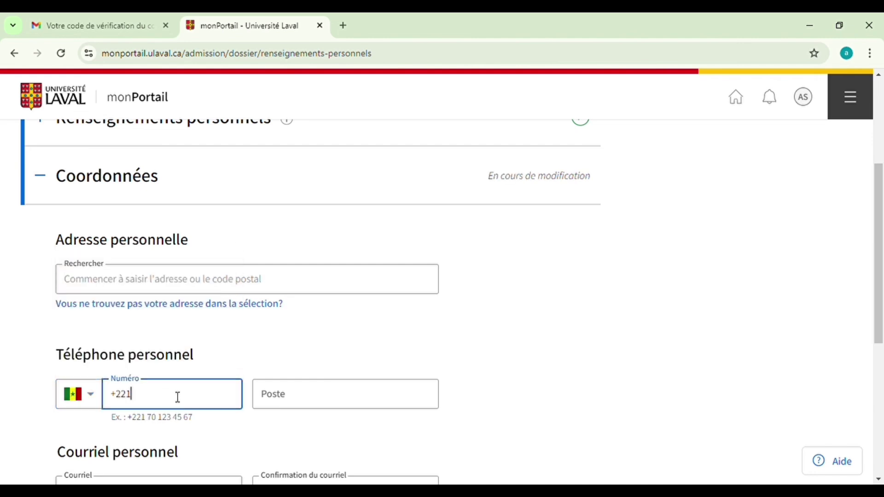
scroll(213, 389, down, 3)
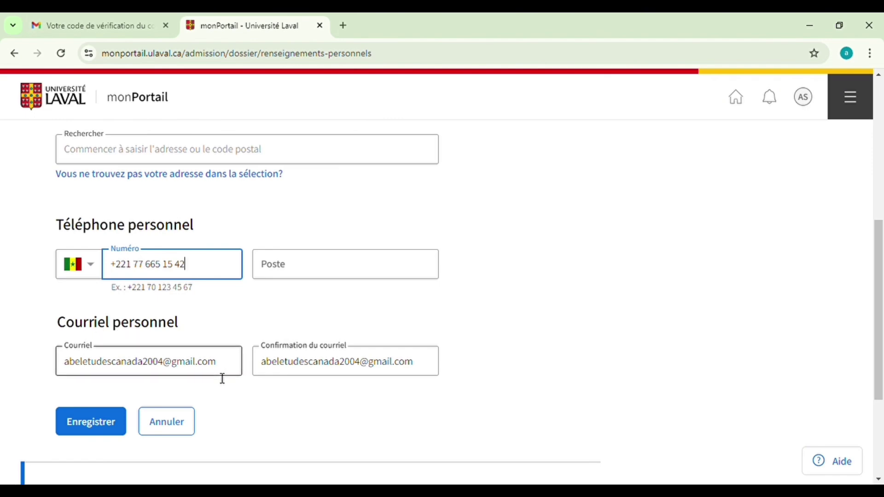
scroll(220, 379, up, 5)
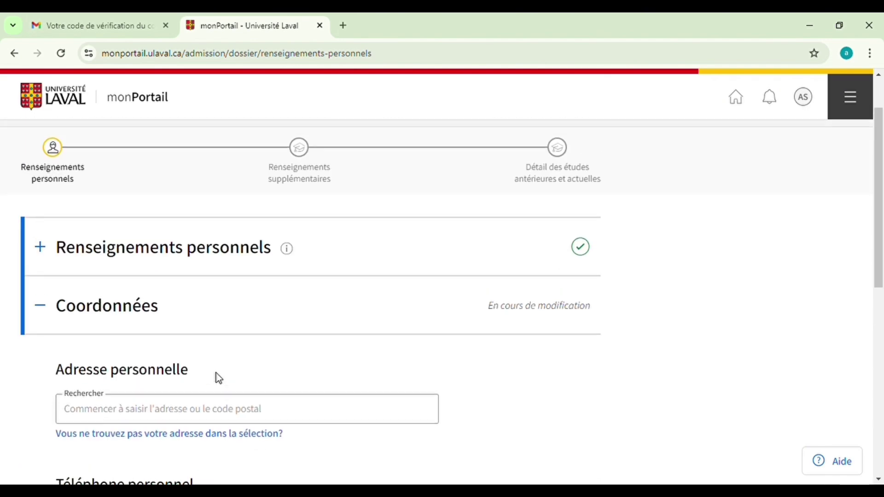
scroll(172, 408, down, 3)
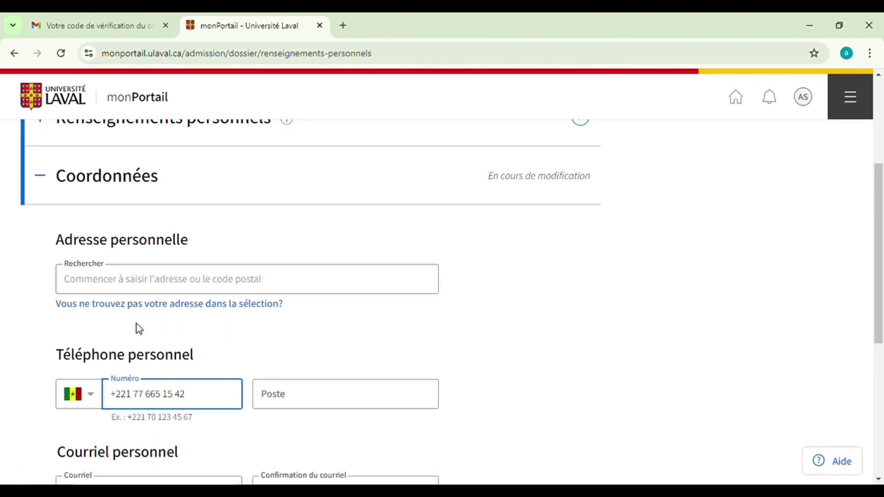
click(134, 282)
scroll(125, 352, down, 3)
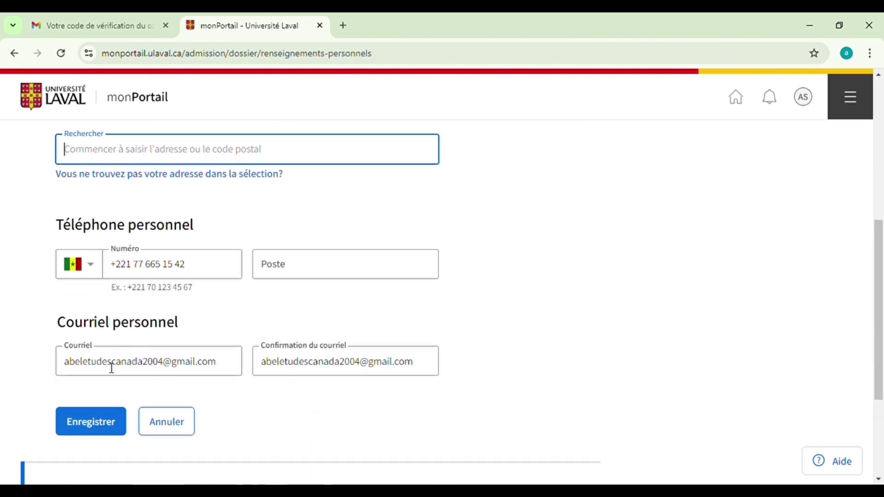
Switch to manual address entry, enter the street, and set the country to Sénégal
click(80, 427)
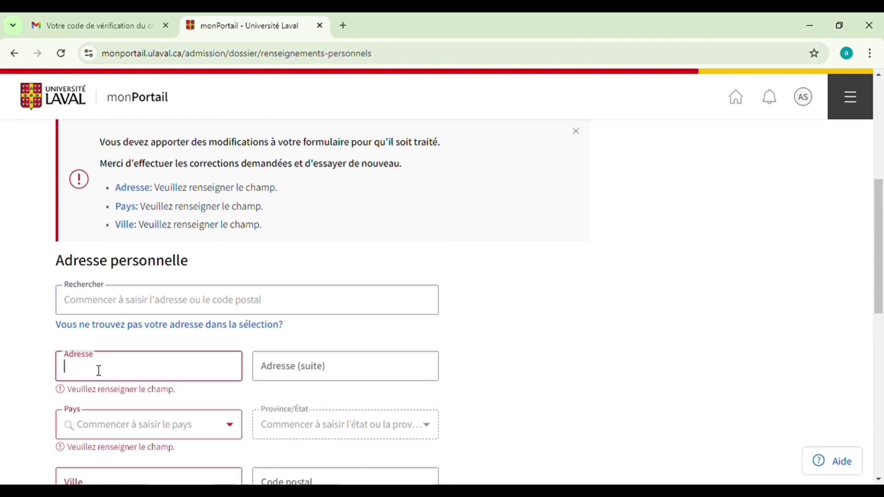
click(132, 303)
click(124, 376)
text(dakar)
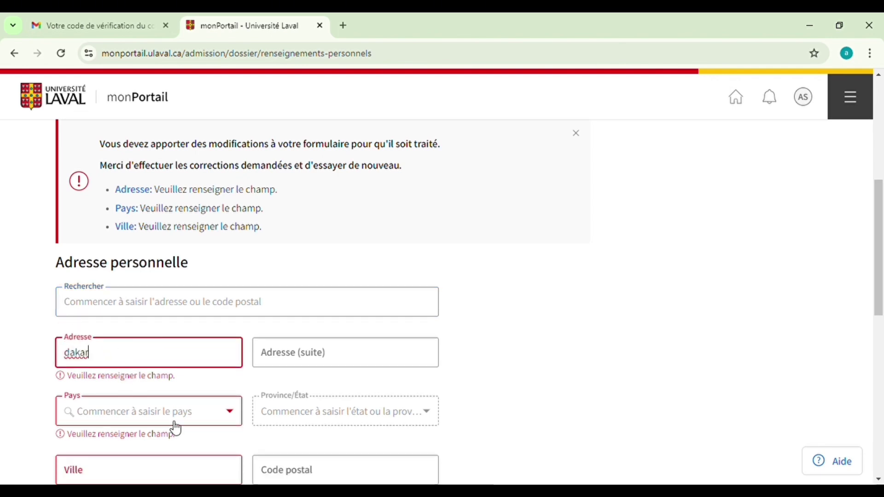
click(232, 413)
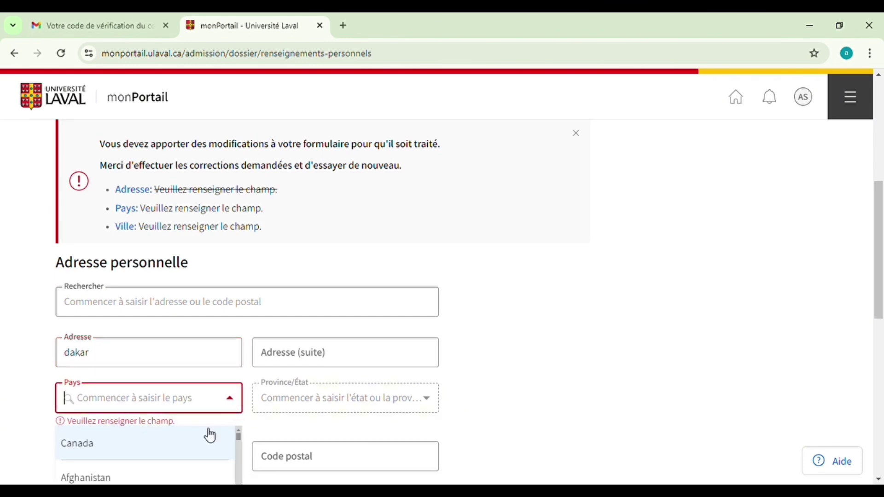
text(sen)
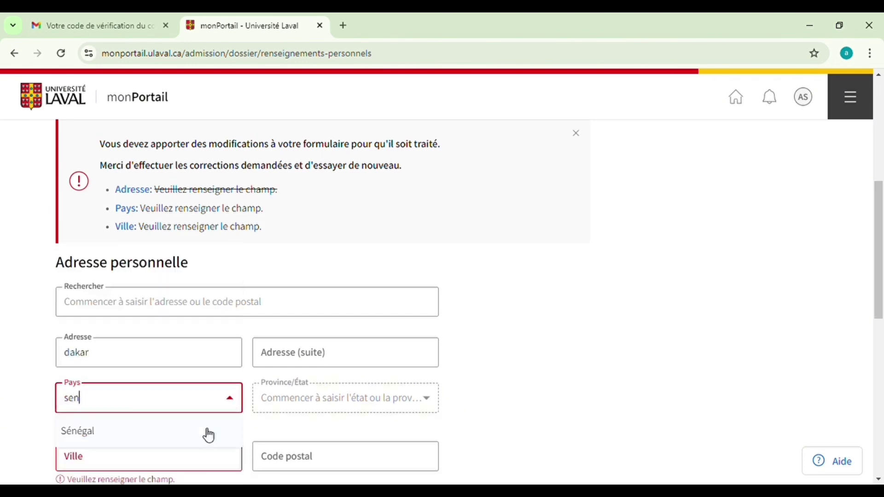
click(153, 444)
Enter dakar as the address city and save the contact details
click(140, 444)
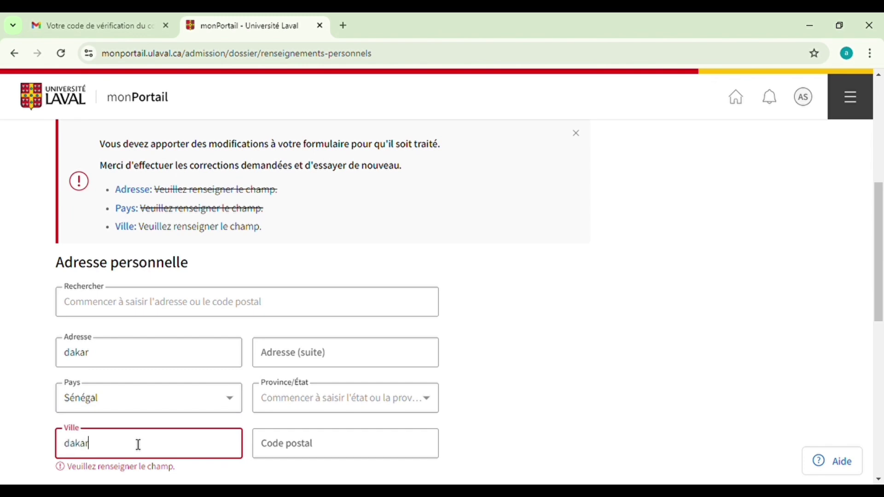
click(246, 454)
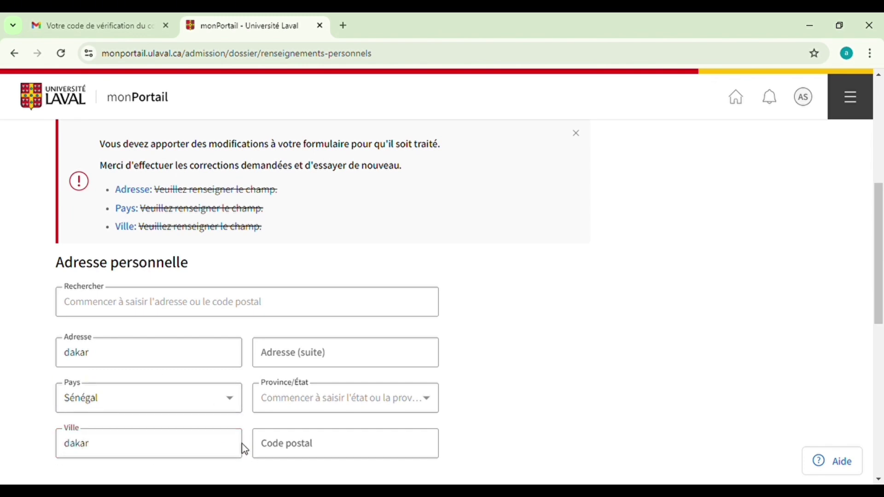
scroll(244, 423, down, 4)
scroll(242, 393, up, 4)
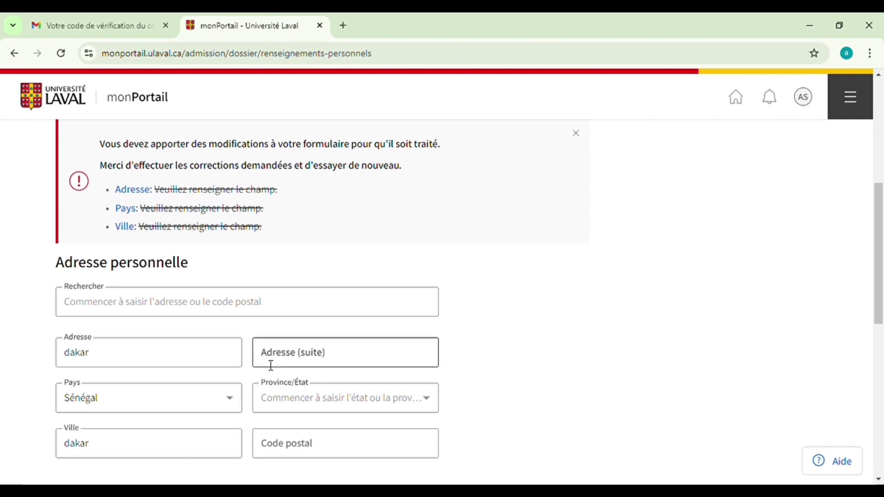
scroll(271, 365, up, 3)
scroll(272, 365, down, 9)
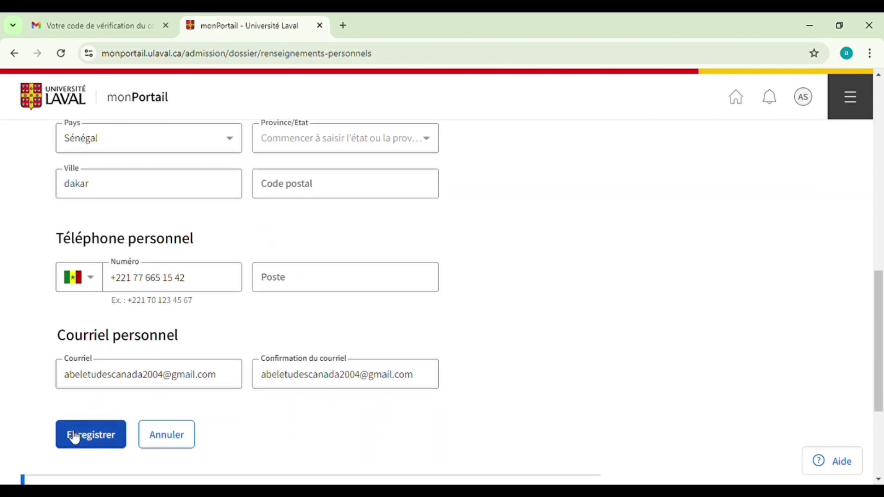
click(73, 433)
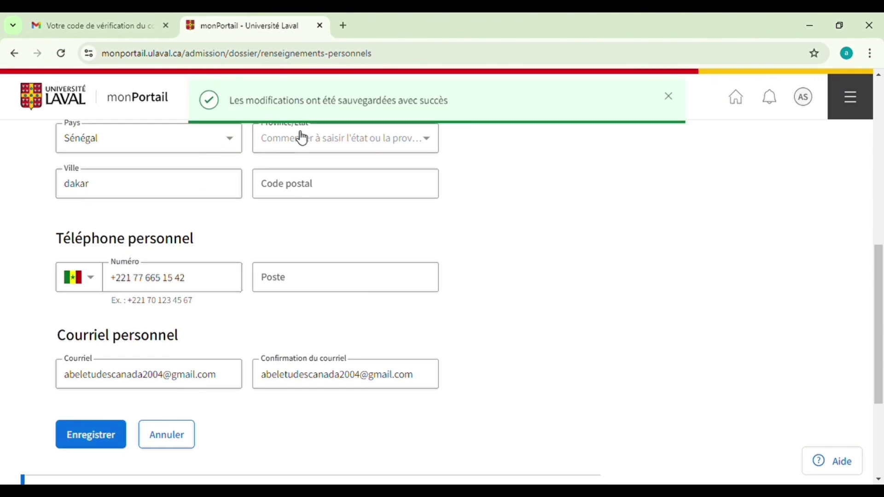
scroll(230, 292, down, 4)
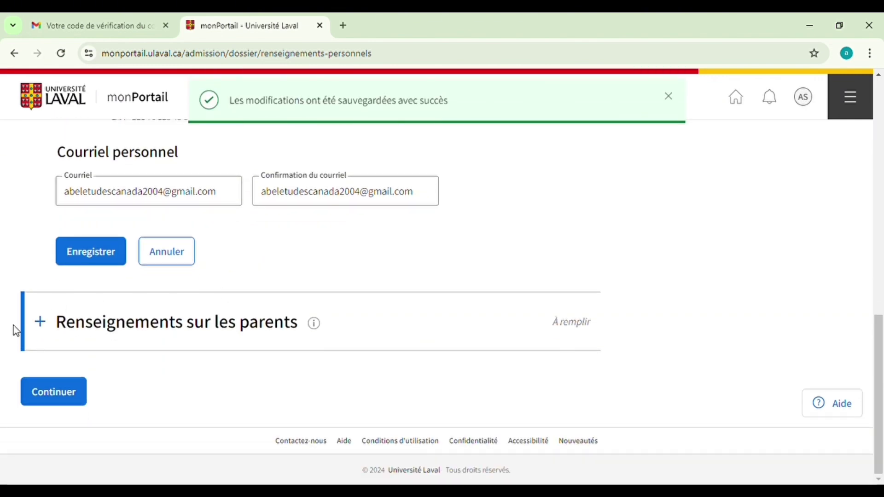
Add the father (Père) with his first name and birth surname in parents information
click(40, 323)
scroll(109, 323, up, 6)
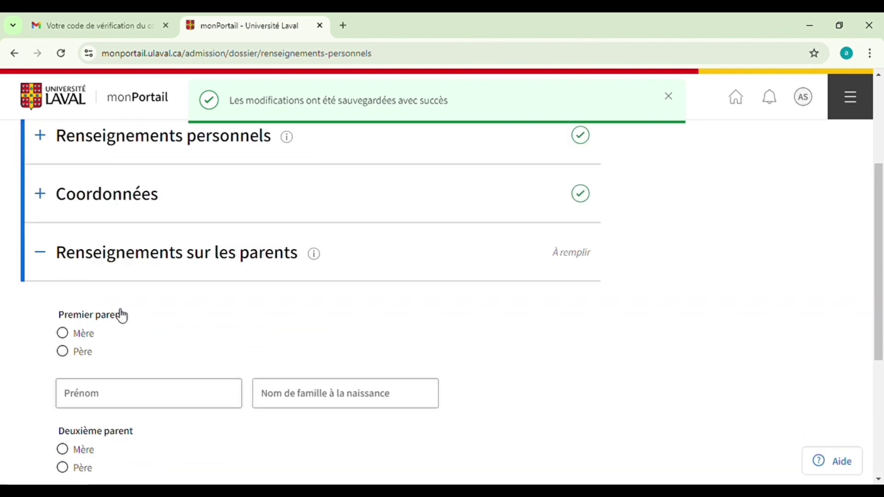
scroll(111, 330, down, 4)
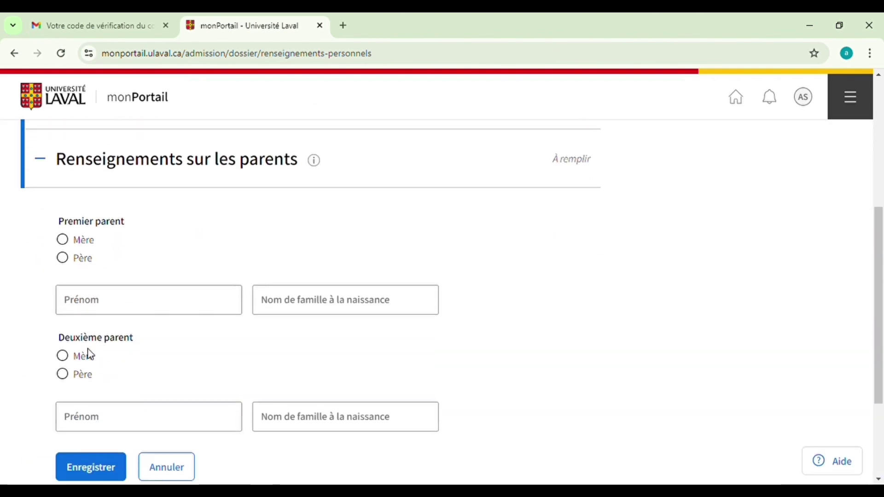
click(64, 259)
click(99, 300)
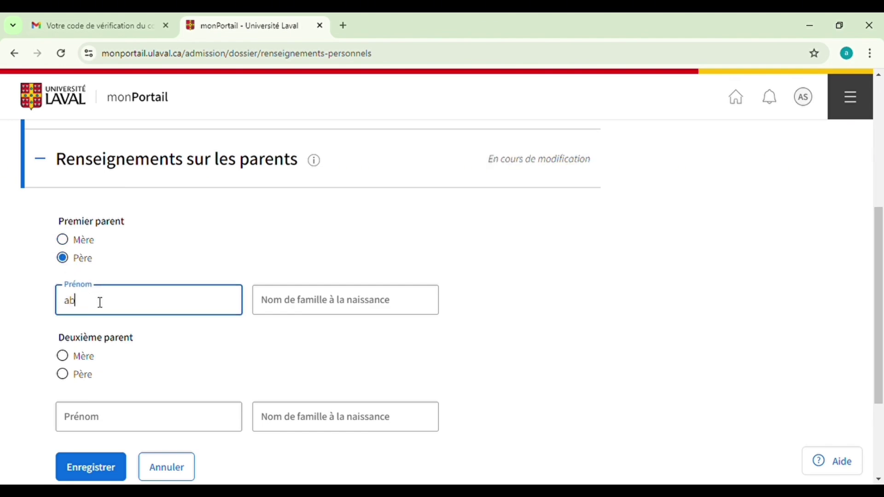
click(270, 303)
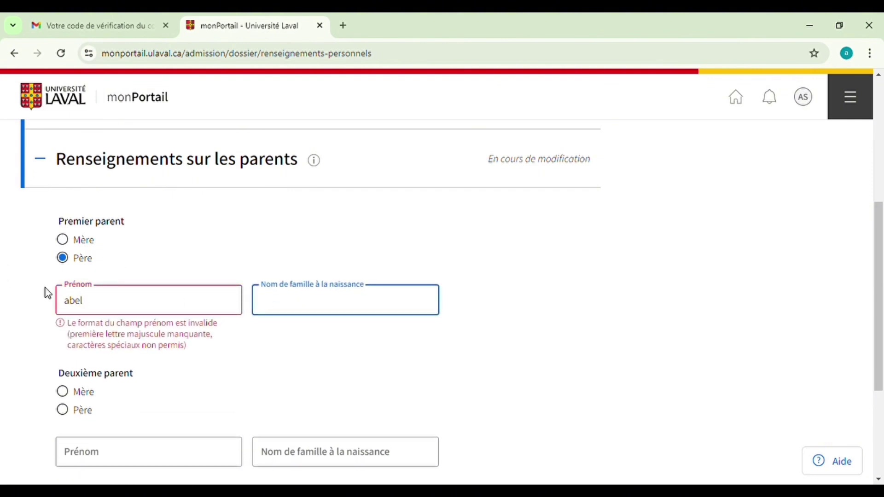
click(114, 308)
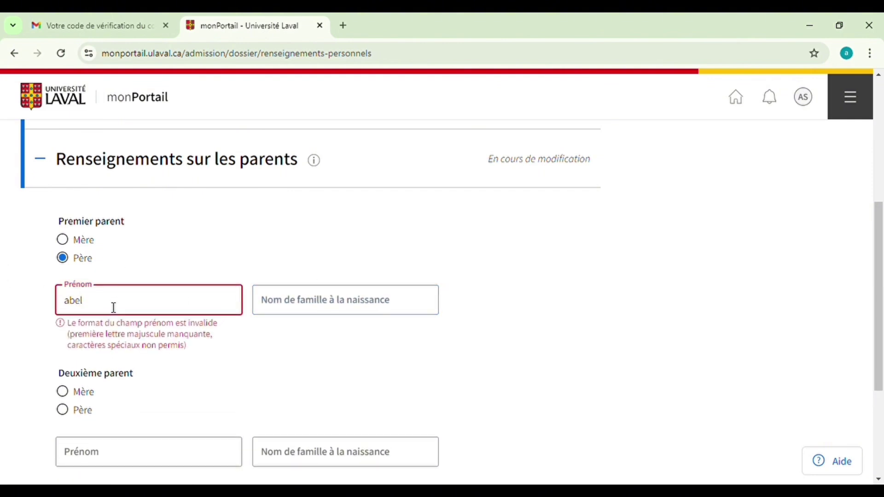
key(BackSpace)
key(BackSpace)
key(BackSpace)
click(286, 300)
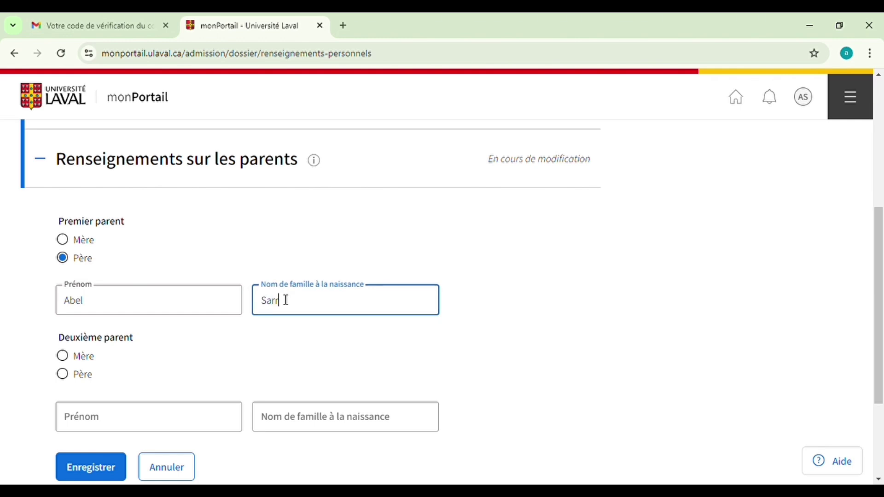
Add the mother (Mère) with her first name and birth surname, save, and continue
click(64, 357)
click(127, 432)
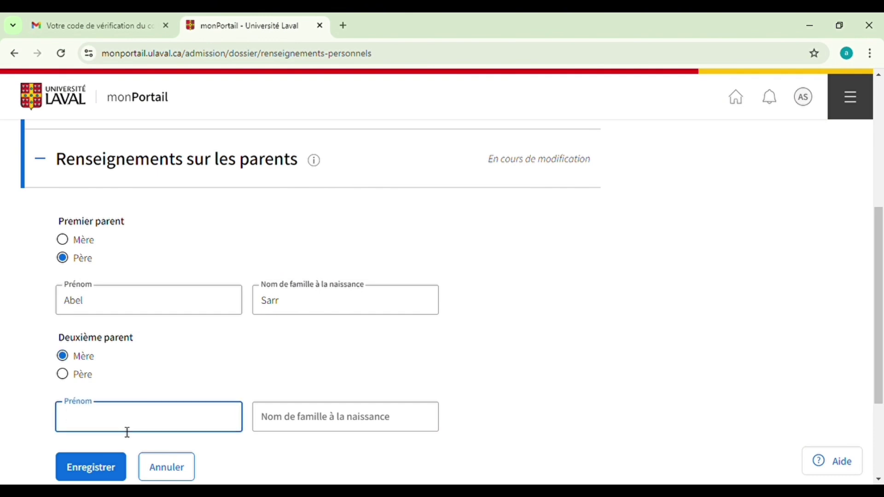
text(Abelle)
click(276, 415)
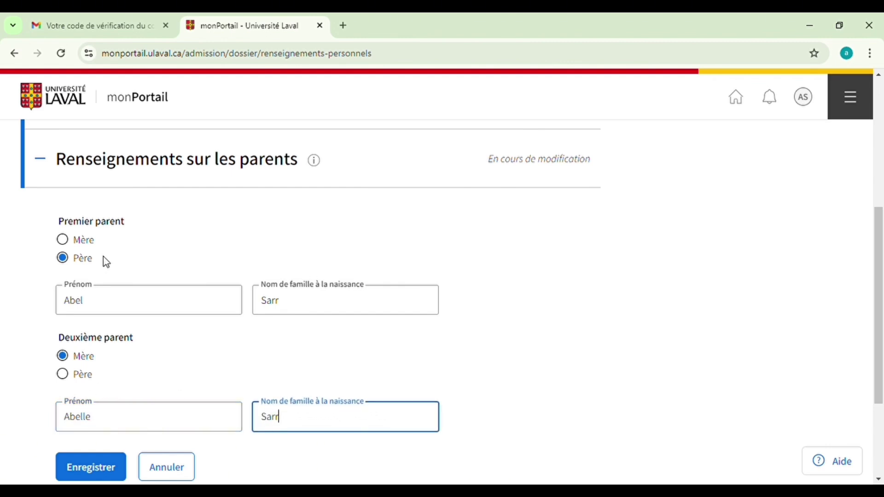
scroll(101, 262, down, 3)
click(72, 322)
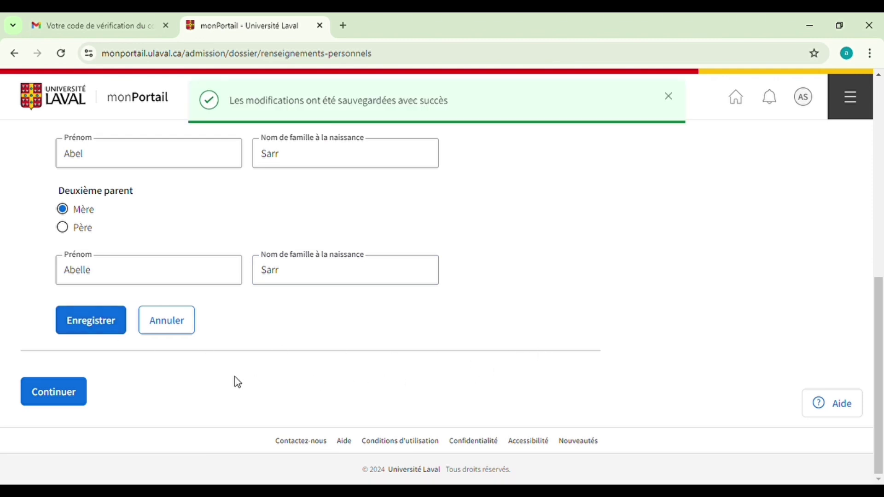
click(59, 395)
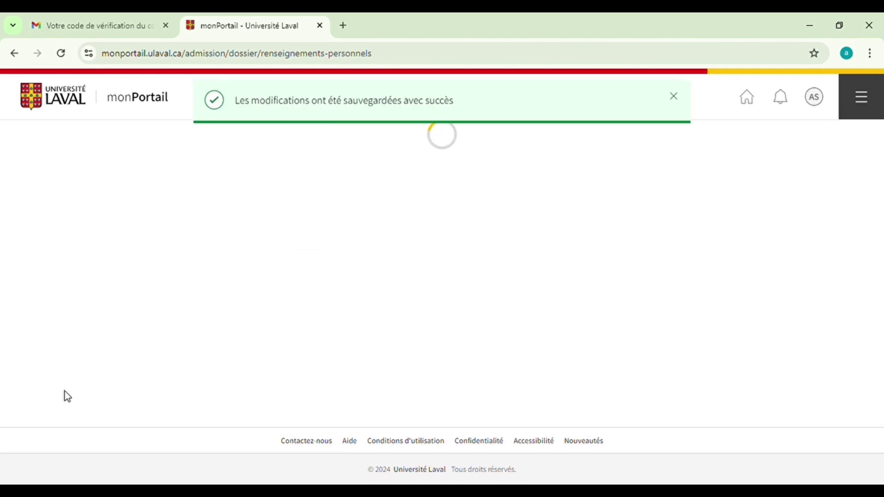
Set legal status to Étranger and answer Oui to primary and secondary studies in French
scroll(276, 341, down, 1)
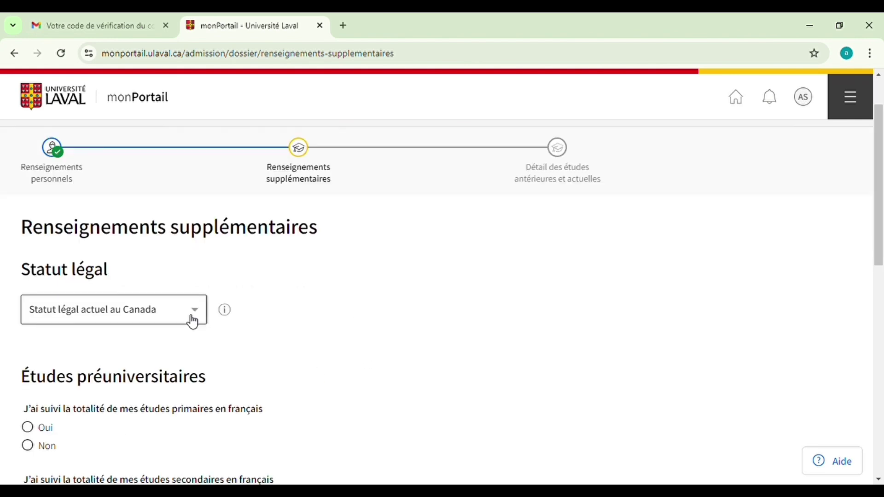
click(192, 321)
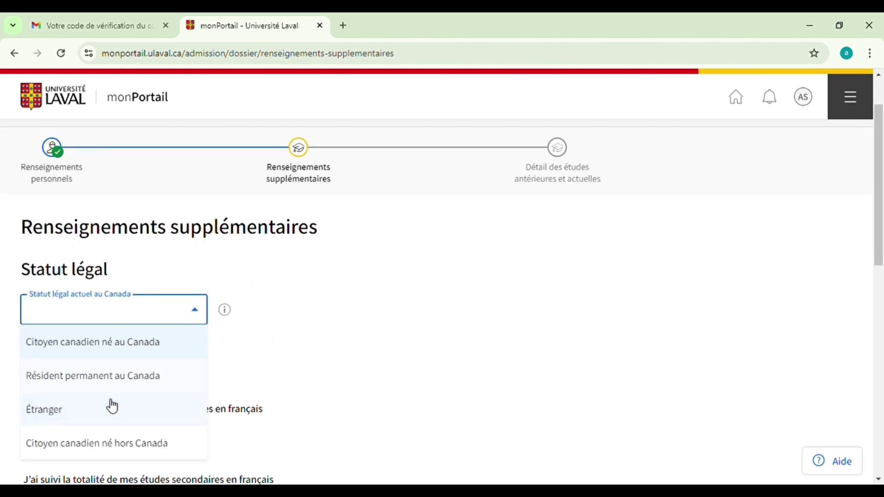
scroll(280, 402, down, 1)
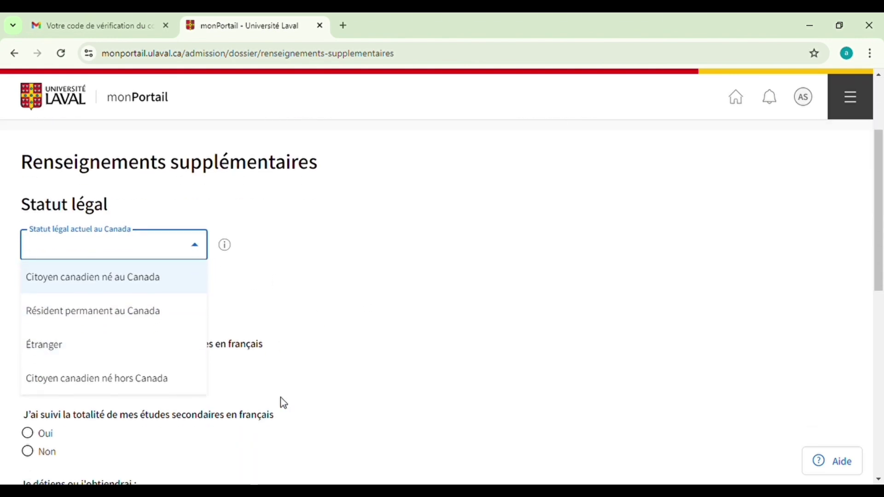
click(68, 352)
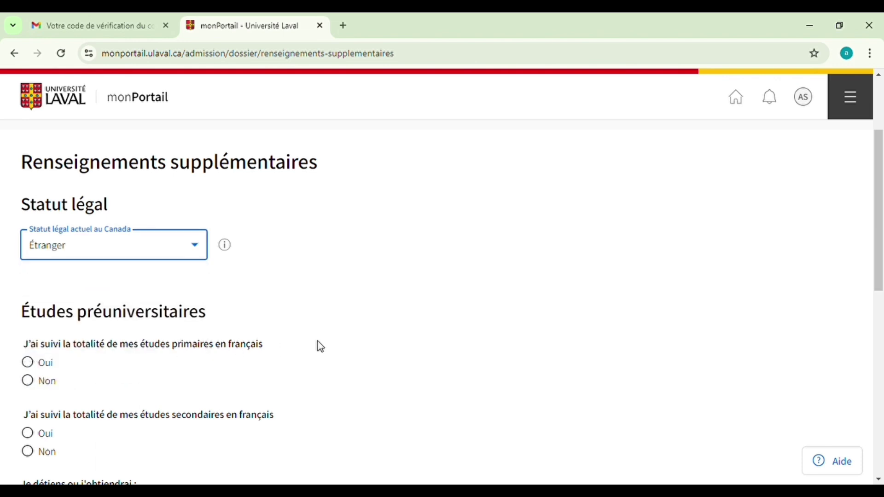
scroll(321, 346, down, 1)
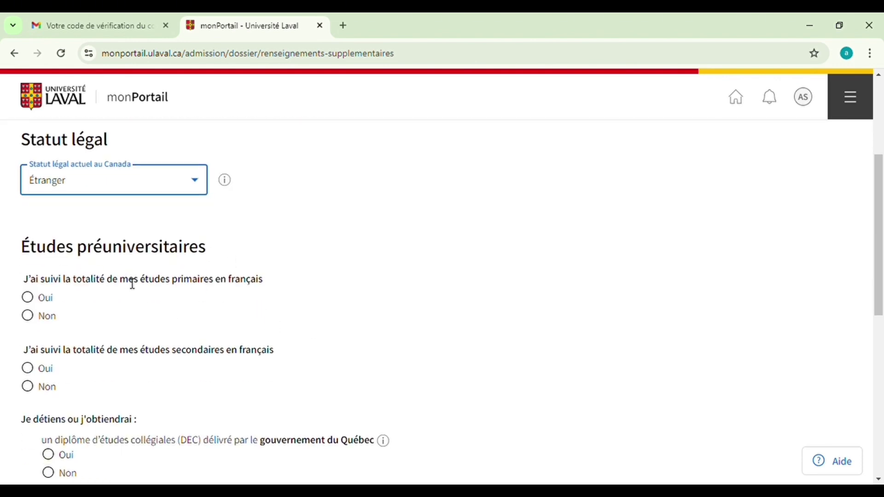
click(27, 297)
scroll(95, 304, down, 1)
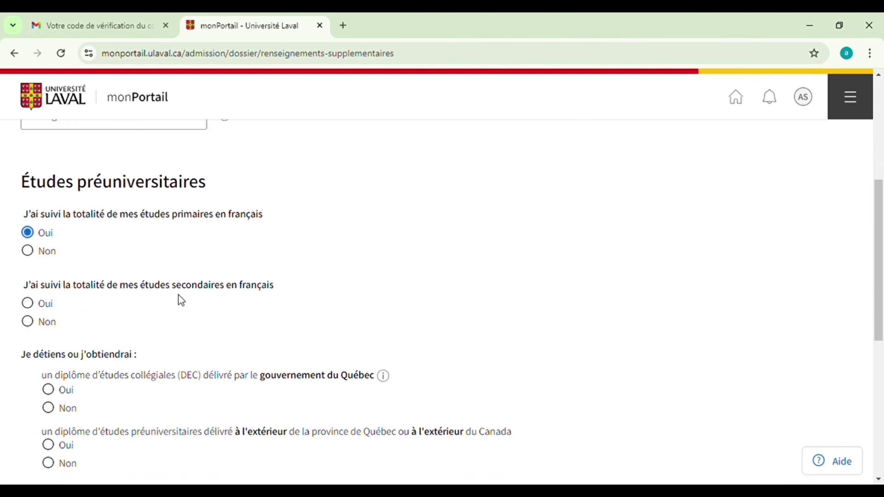
click(26, 305)
scroll(145, 305, down, 1)
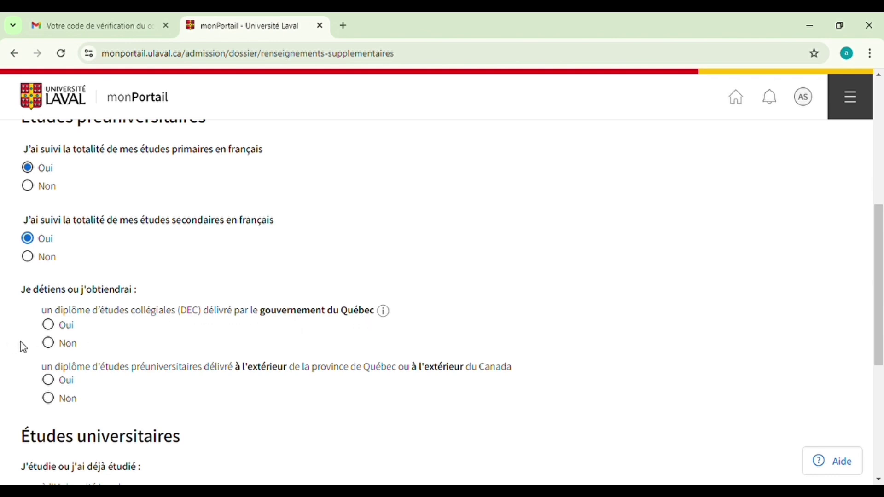
Answer Non to DEC and Laval, Oui to outside-Québec diploma and university, starting 2022-01
click(55, 344)
scroll(101, 339, down, 1)
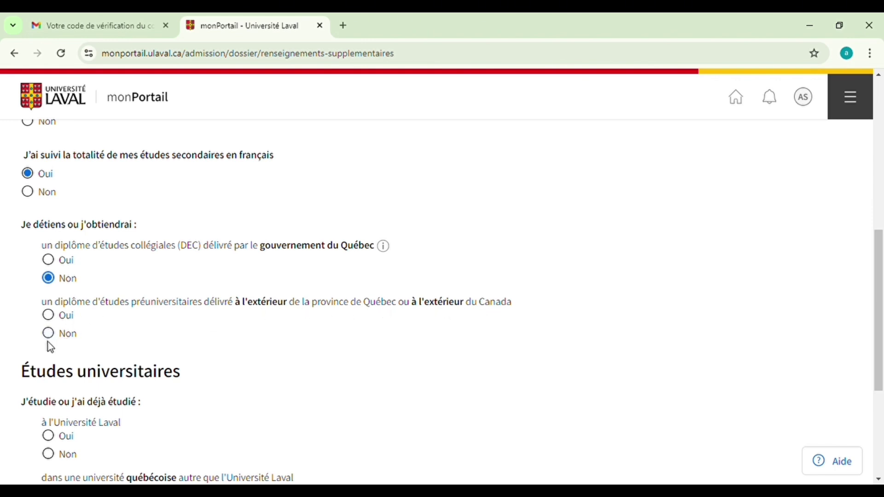
click(48, 316)
scroll(134, 324, down, 2)
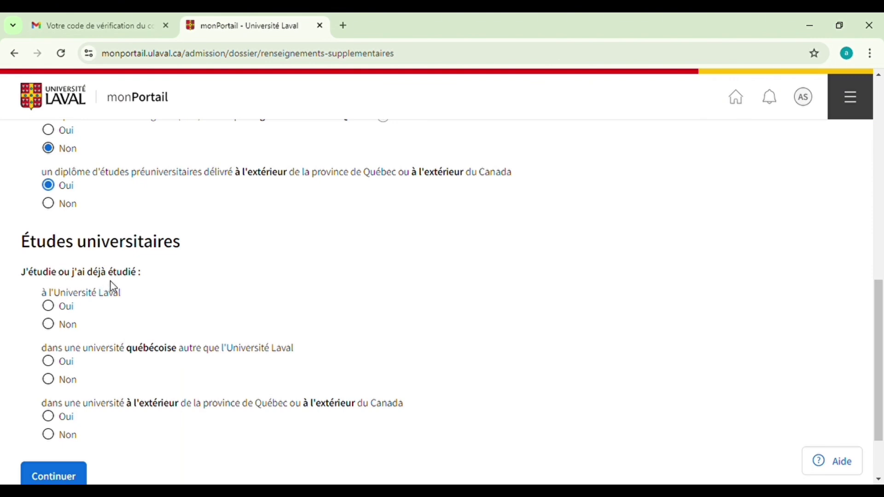
click(49, 325)
scroll(106, 325, down, 2)
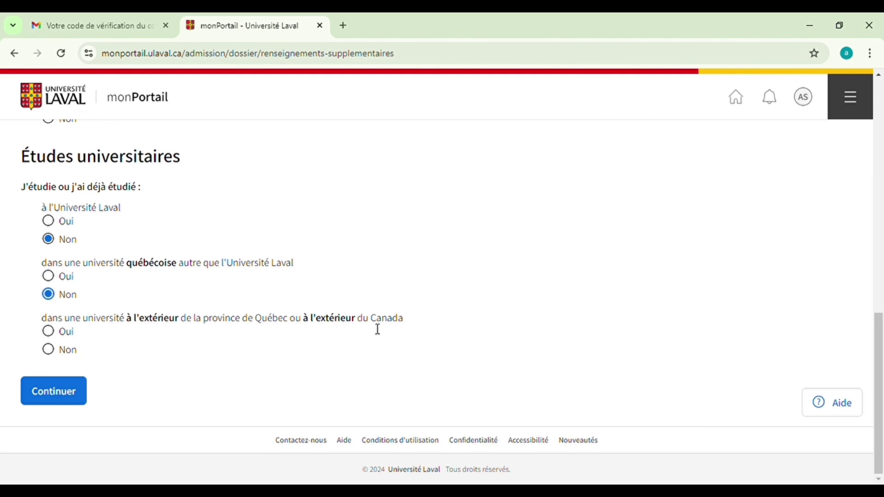
click(48, 332)
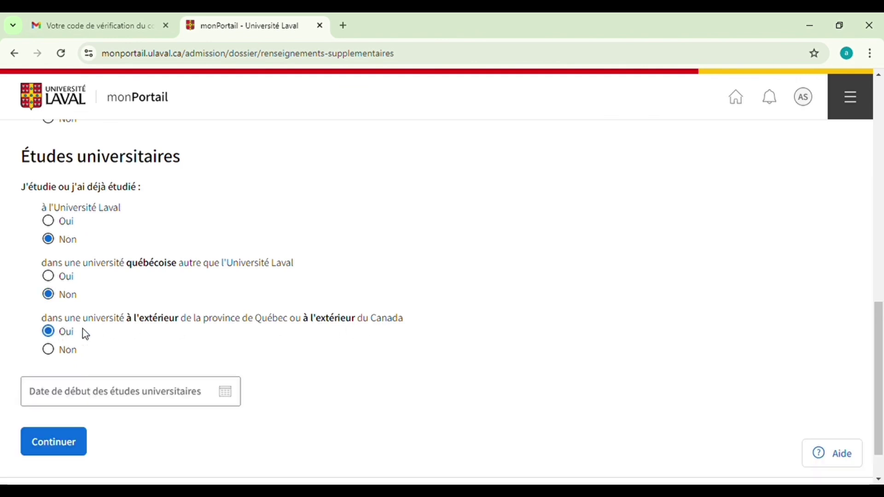
scroll(97, 331, down, 1)
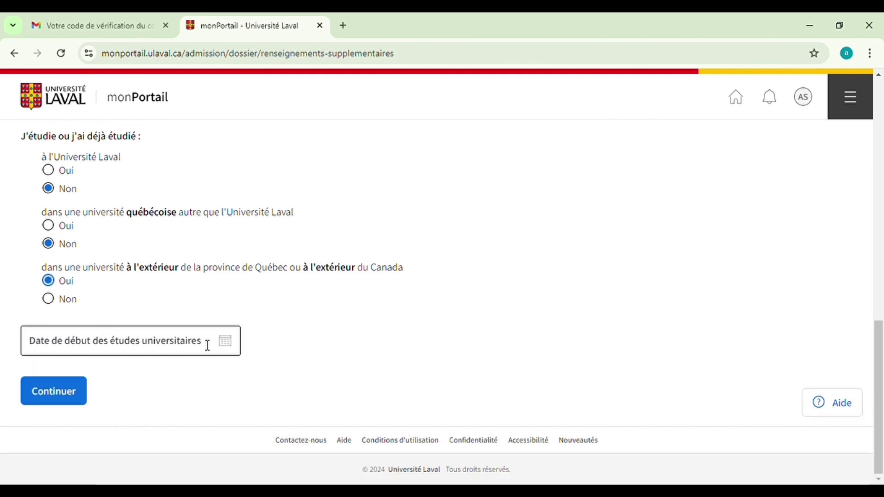
click(235, 351)
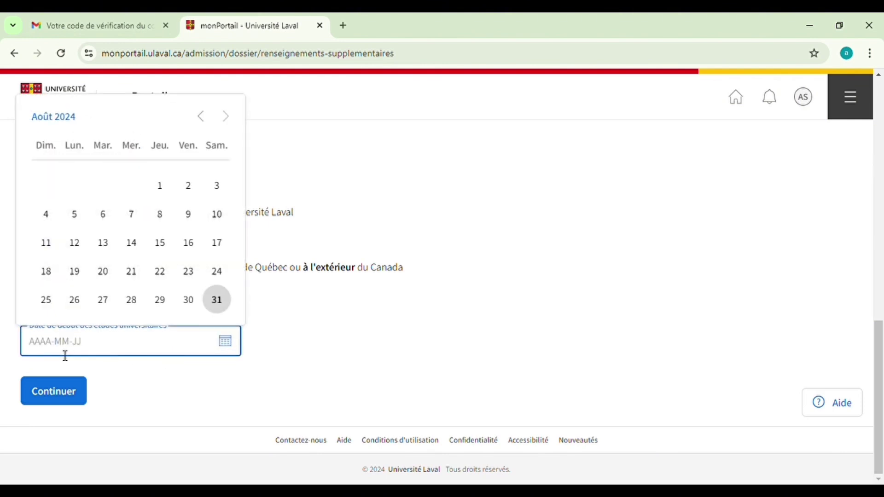
text(2022-)
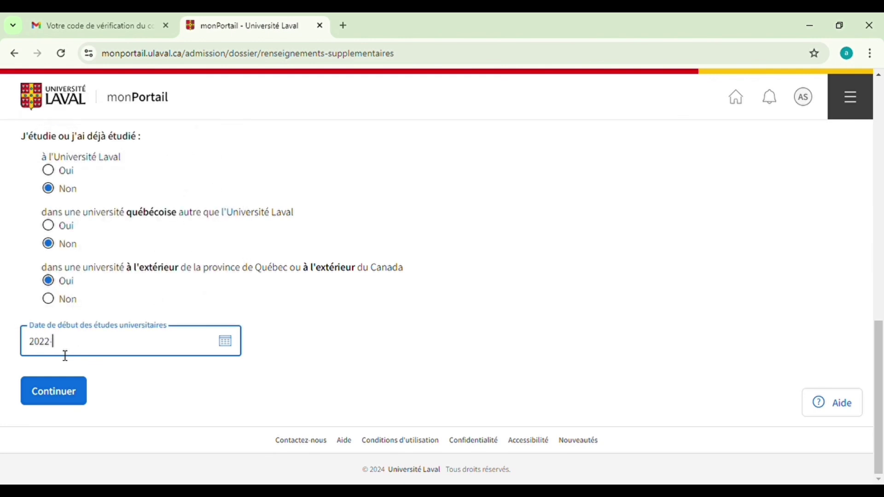
text(01-01)
click(54, 395)
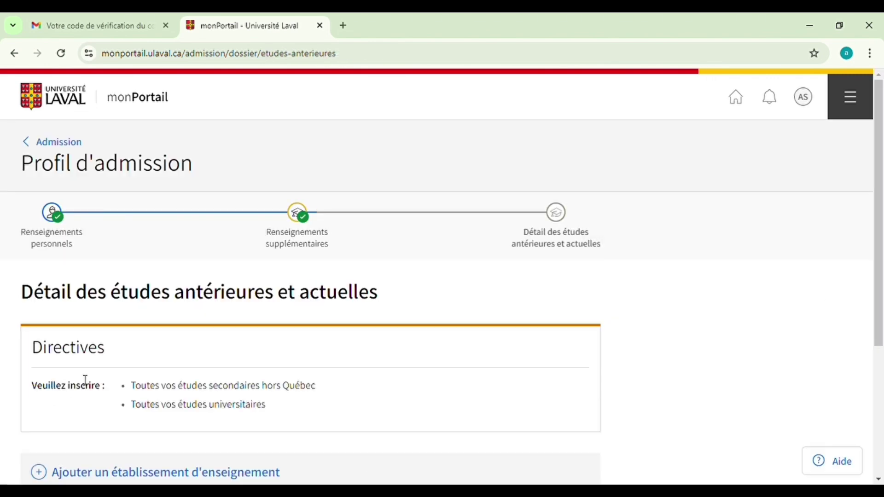
scroll(125, 328, down, 1)
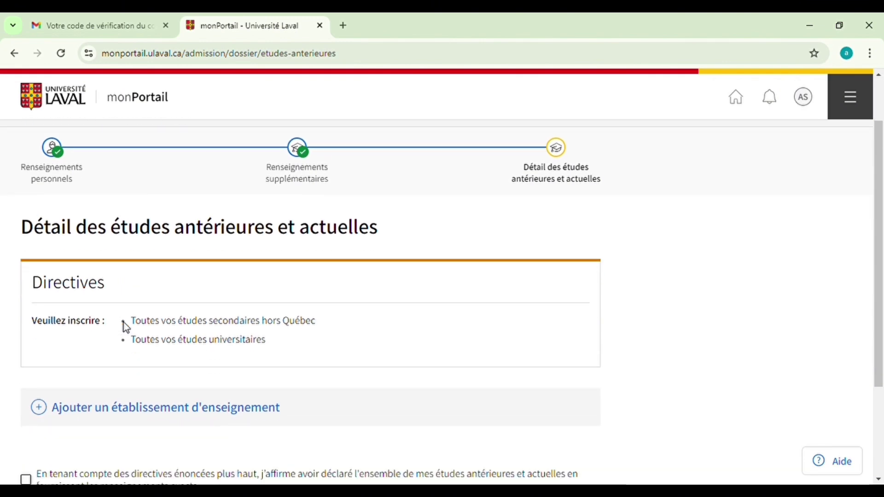
scroll(128, 322, up, 1)
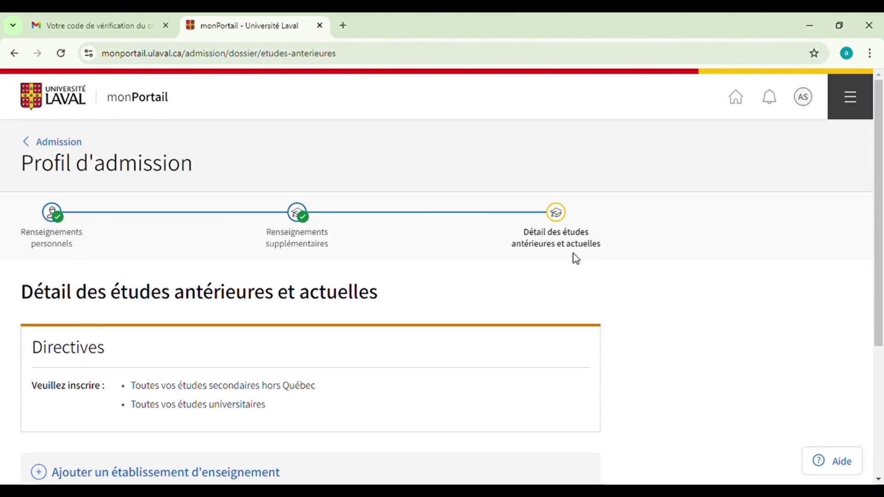
scroll(469, 305, down, 1)
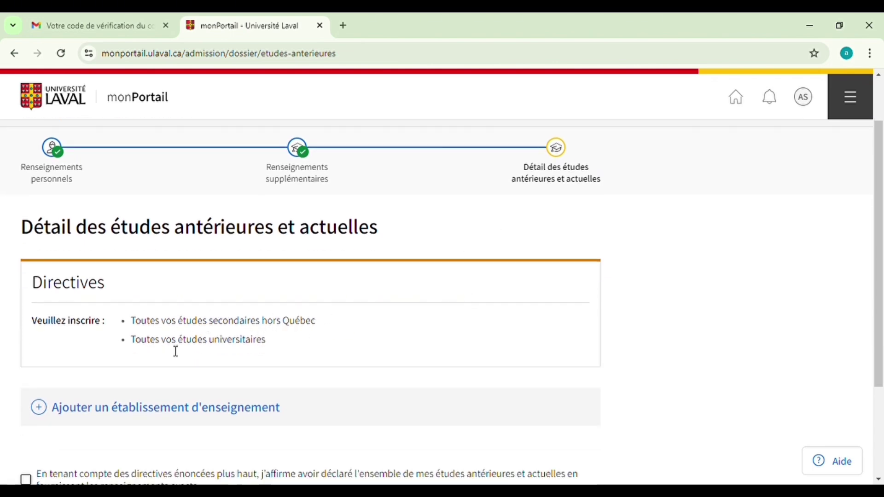
scroll(320, 348, down, 1)
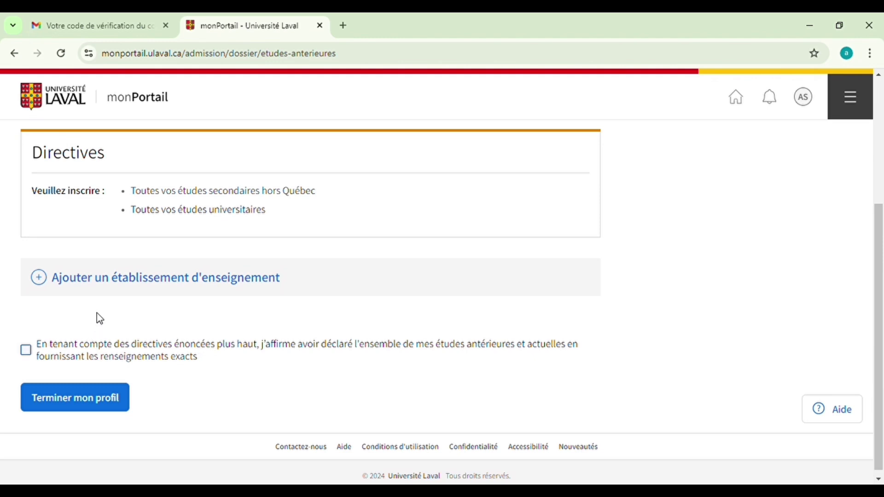
Add a new educational institution in Sénégal, choosing 'Autre - établissement'
click(39, 282)
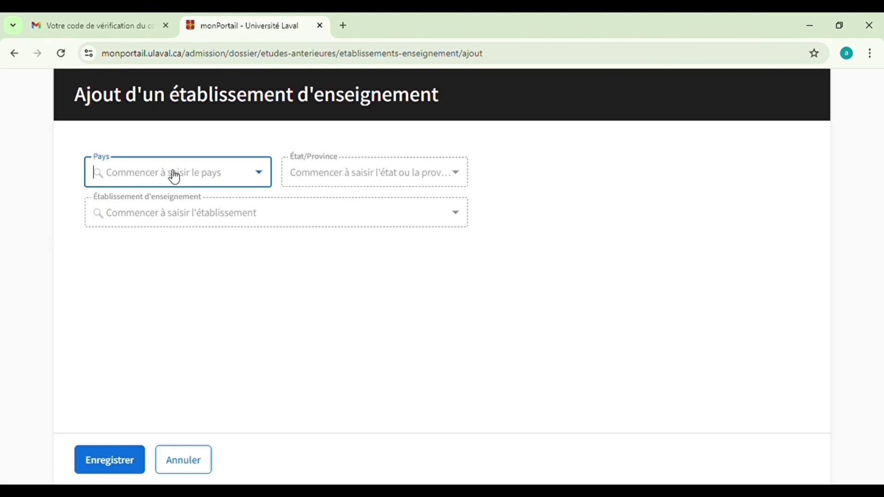
text(sene)
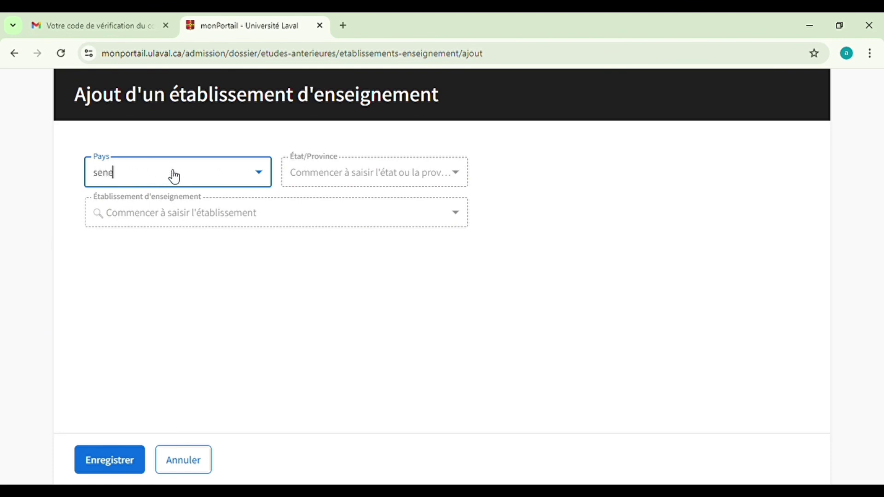
text(ga)
click(259, 172)
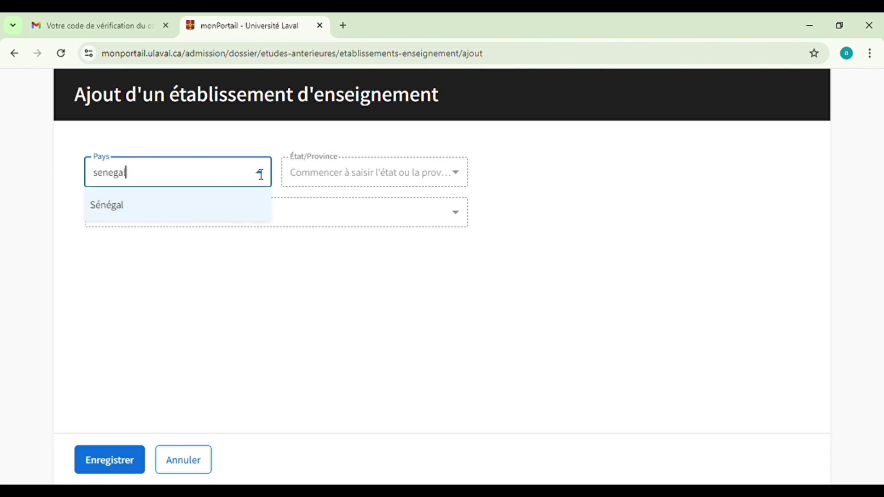
click(213, 205)
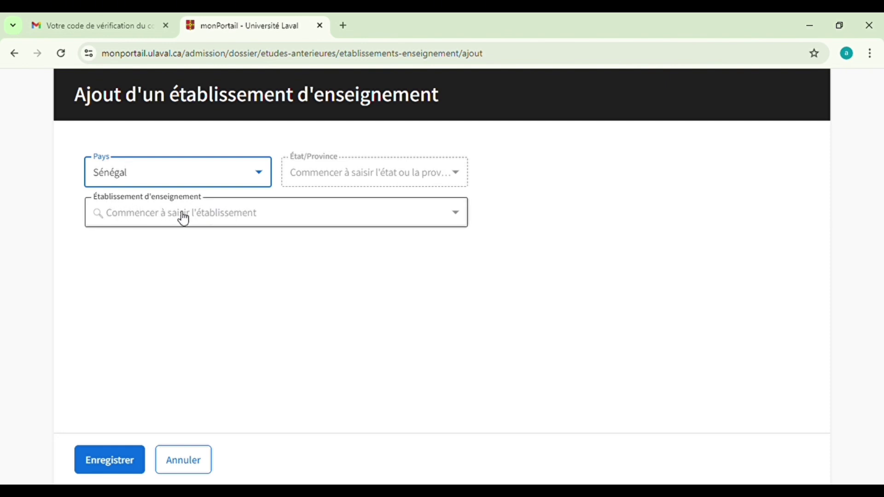
click(332, 221)
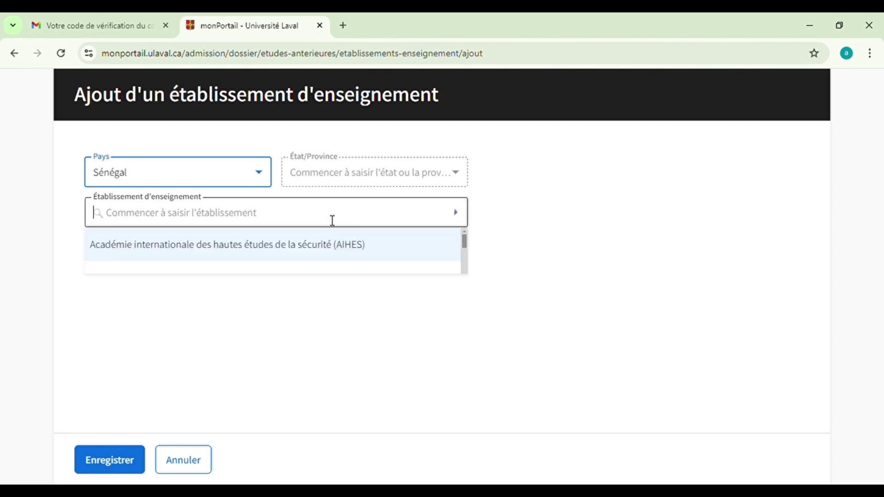
text(ly)
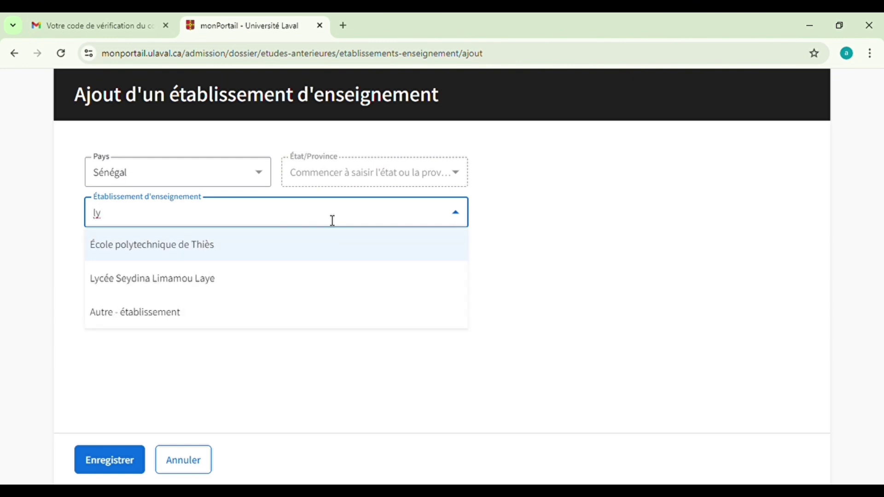
text(cé)
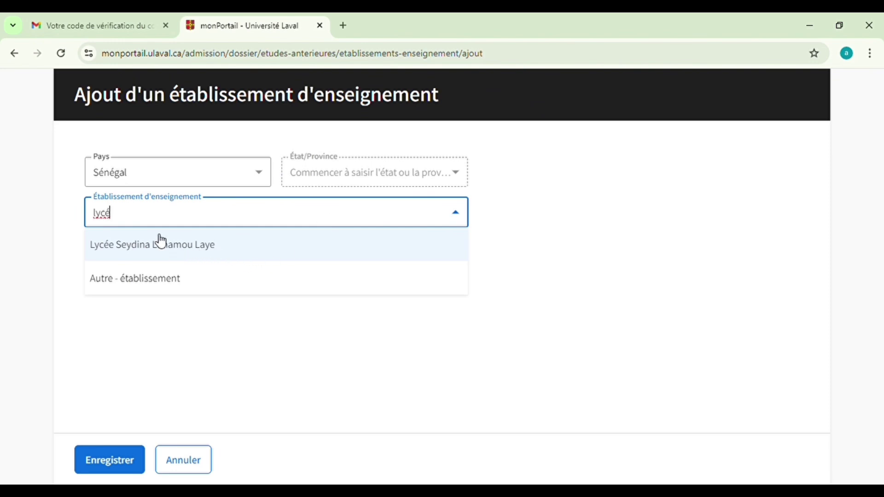
click(132, 278)
Name it 'lycée blaise diagne' at Études préuniversitaires level and save
click(162, 261)
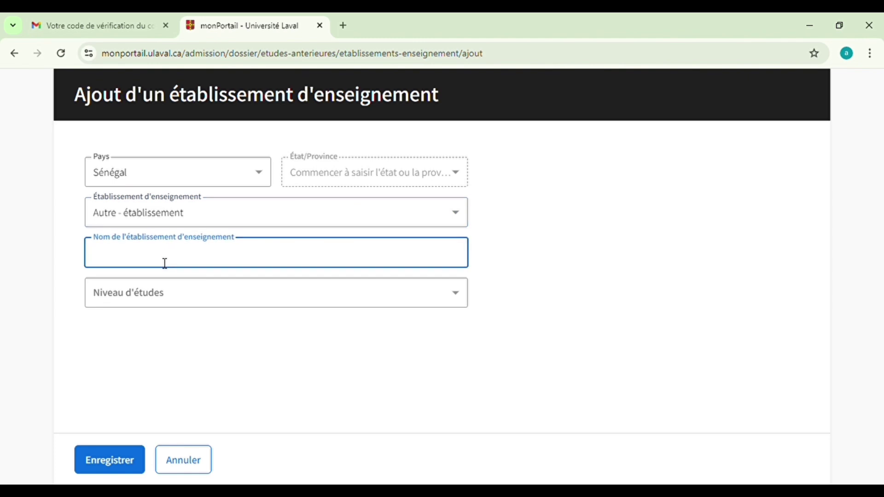
text(lycée blaise diagne)
click(456, 298)
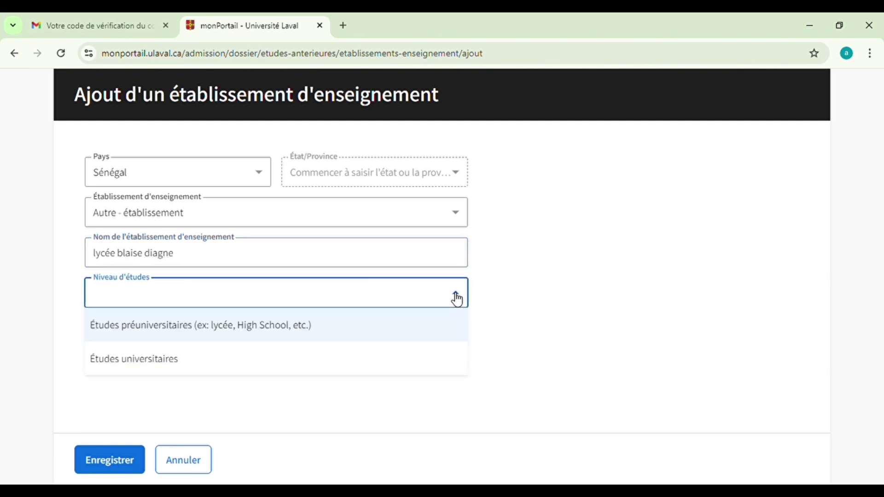
click(238, 334)
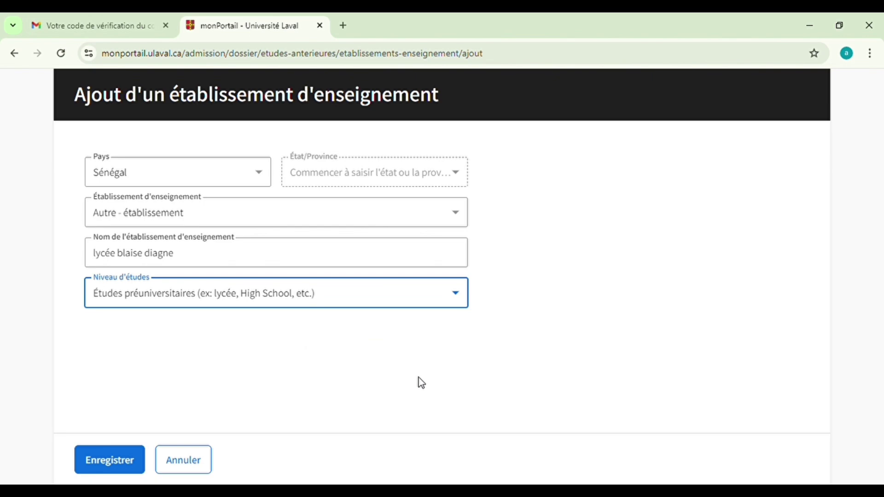
click(105, 462)
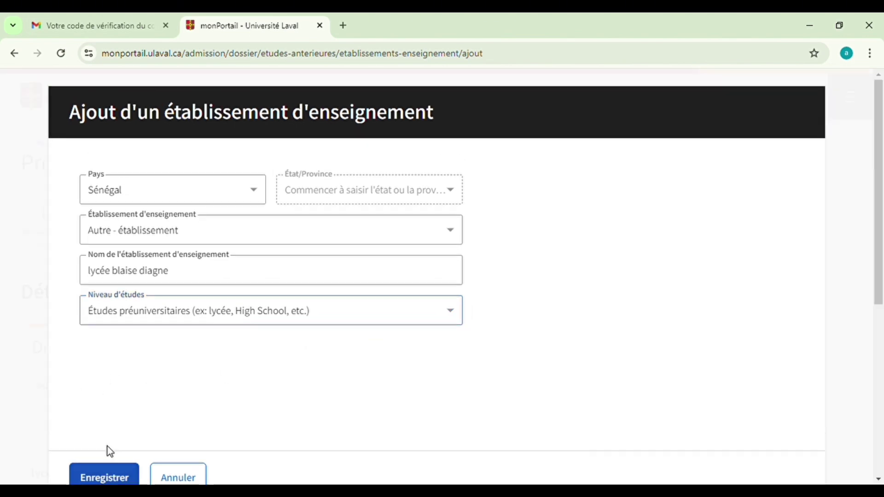
Open an empty program form with 'Ajouter une formation pour le même établissement' under lycée blaise diagne
scroll(263, 378, down, 3)
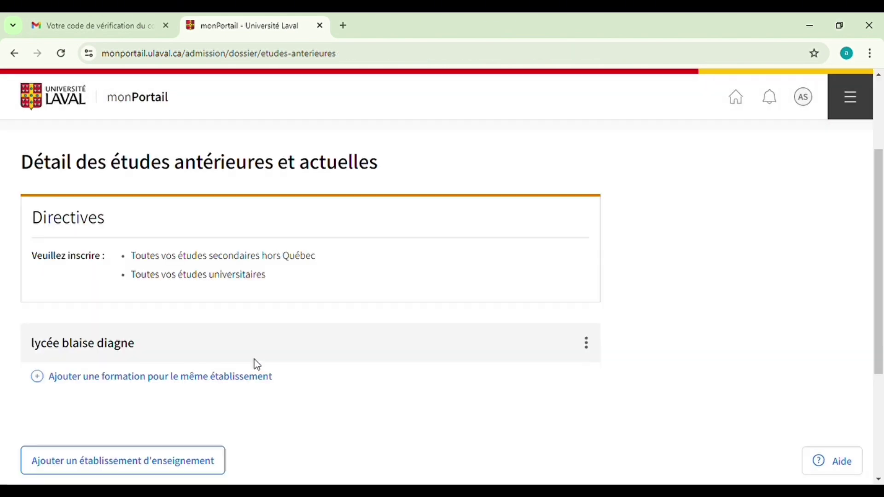
scroll(257, 365, down, 1)
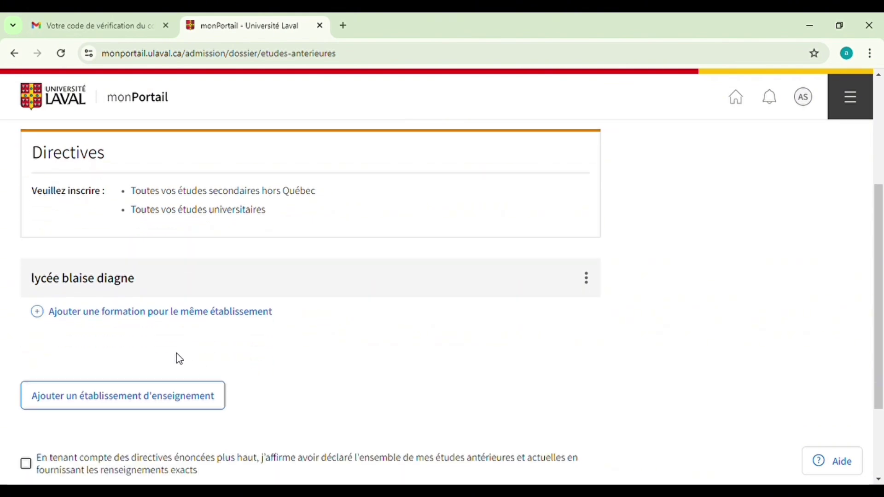
click(142, 314)
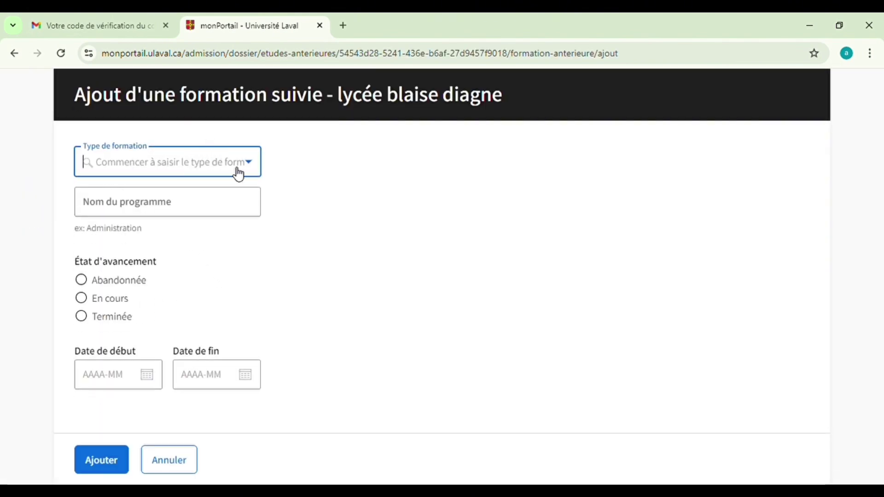
Set the formation type to Baccalauréat de l'enseignement secondaire, named 'sciences humaines et sociales'
click(254, 170)
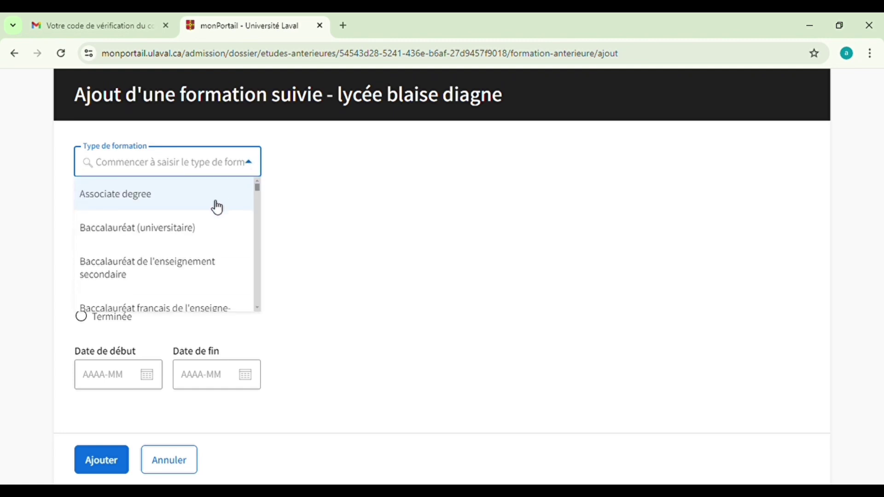
click(122, 271)
click(227, 216)
text(SCIENCES)
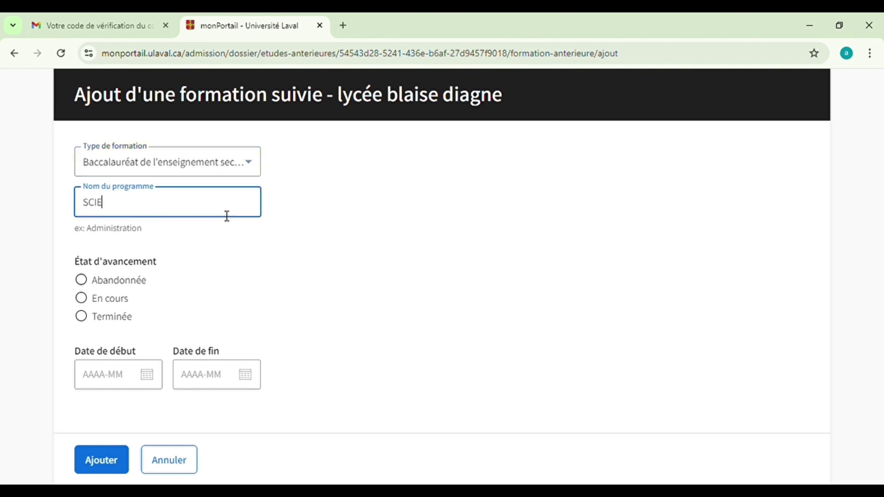
key(BackSpace)
key(BackSpace)
key(BackSpace)
key(BackSpace)
key(BackSpace)
key(BackSpace)
key(BackSpace)
text(sciences huma)
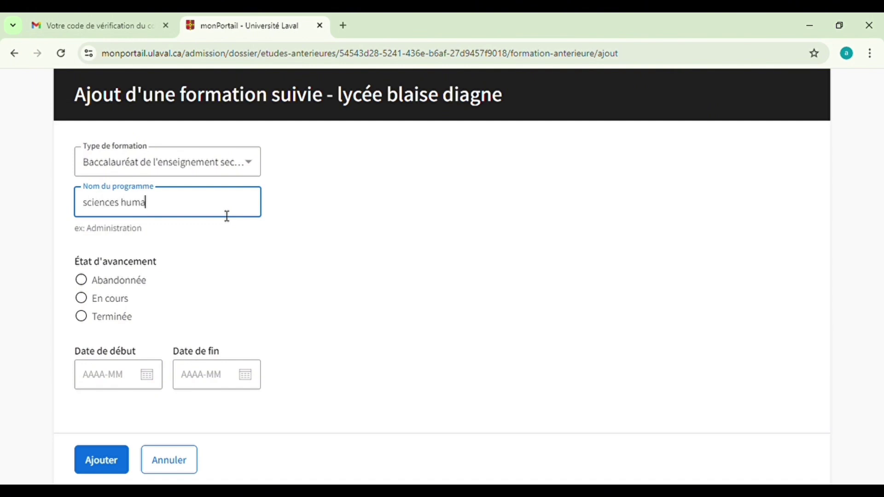
text(ines et sociales)
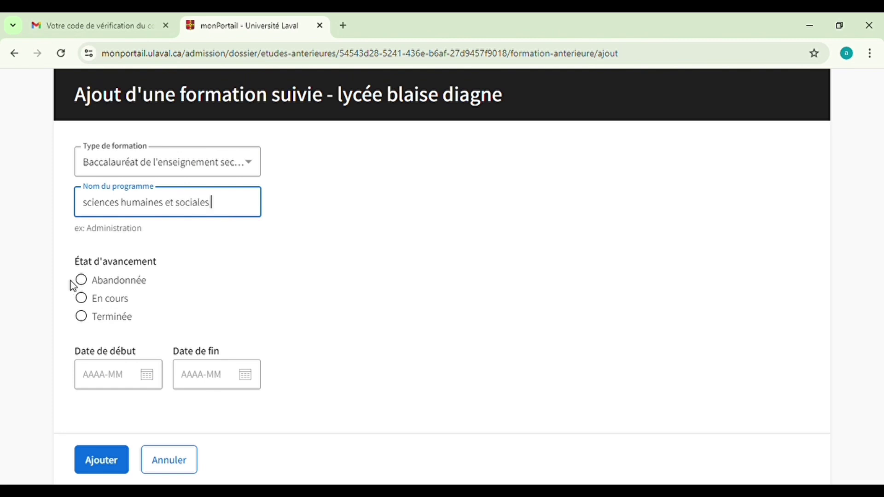
Mark it Terminée, dated 2019-01 to 2023-01, and add it to lycée blaise diagne
click(81, 317)
click(105, 381)
text(2019-0)
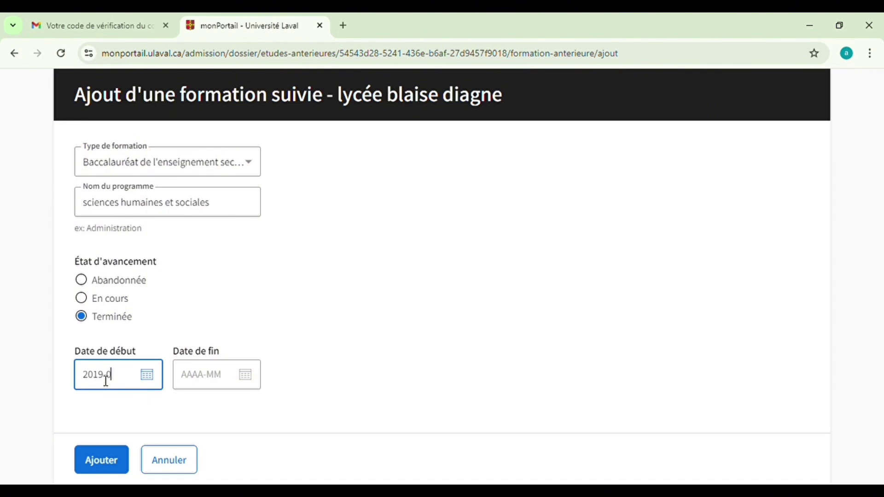
text(1)
click(184, 377)
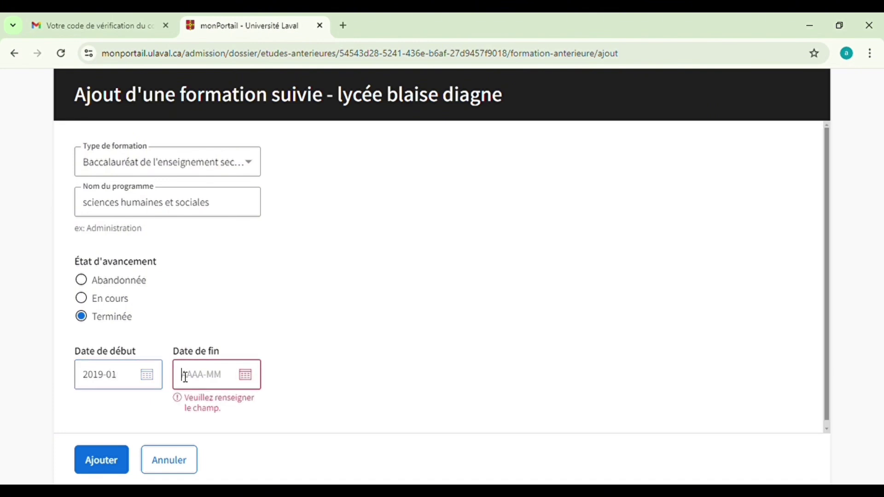
text(201)
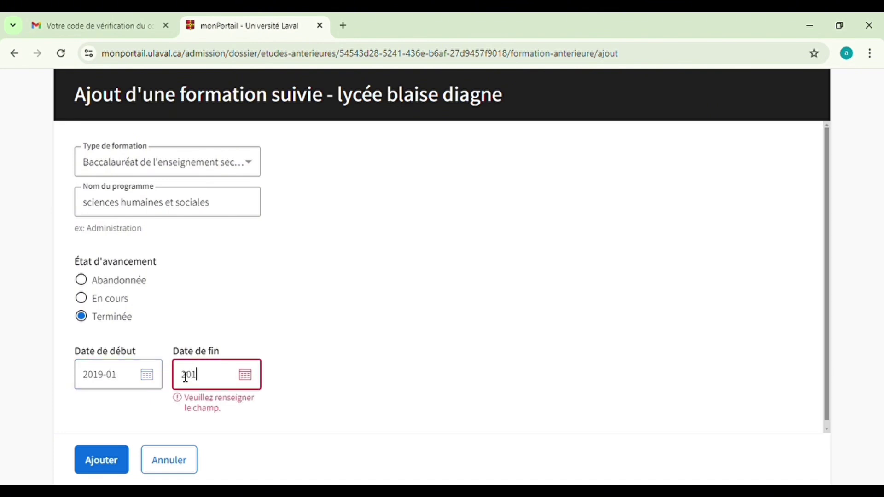
text(23-01)
click(101, 459)
scroll(240, 317, down, 2)
scroll(244, 323, down, 5)
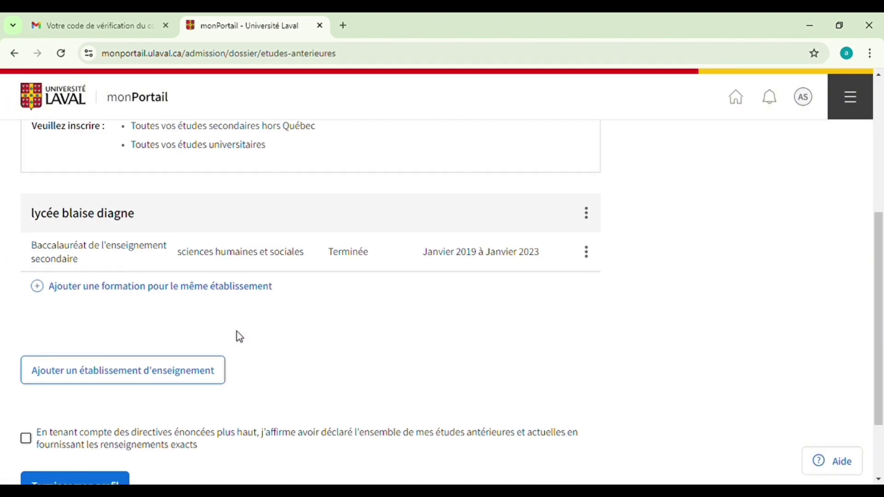
Start a new institution entry with the country set to Sénégal
click(102, 379)
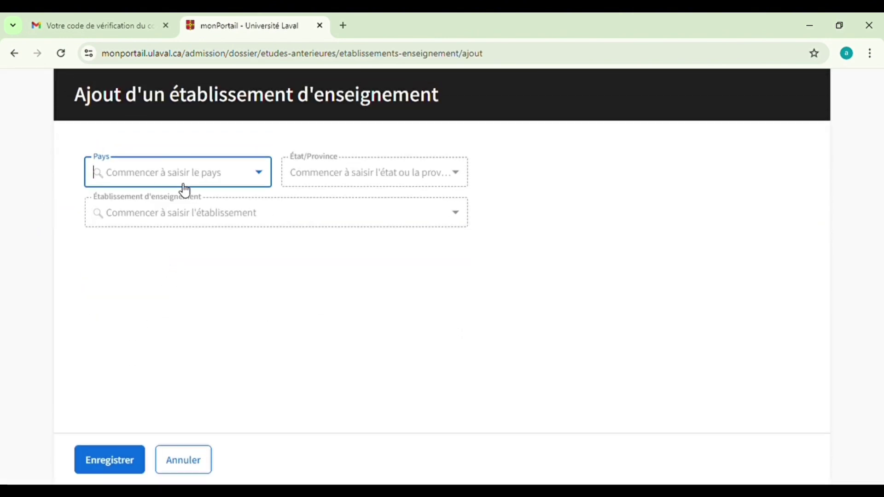
text(S)
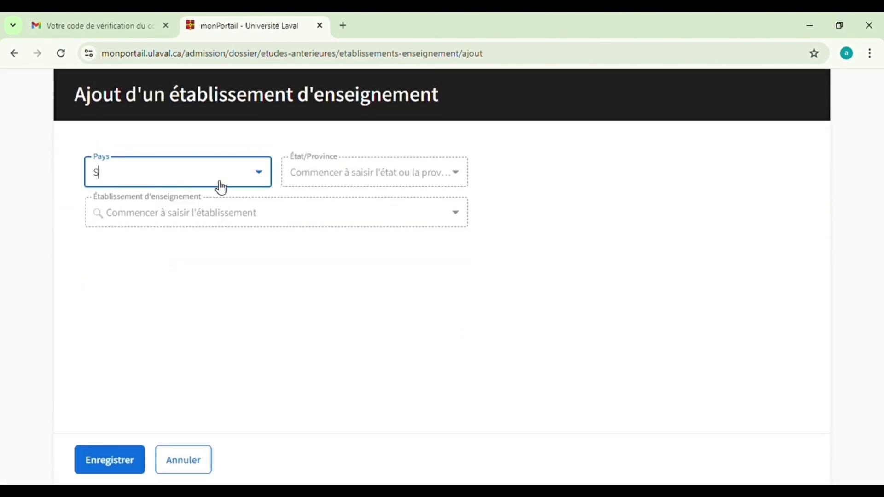
text(énég)
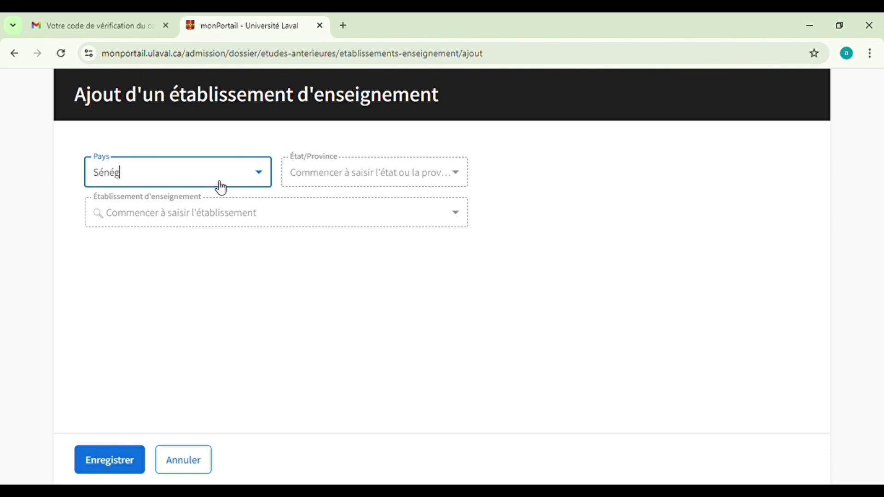
text(al)
click(276, 211)
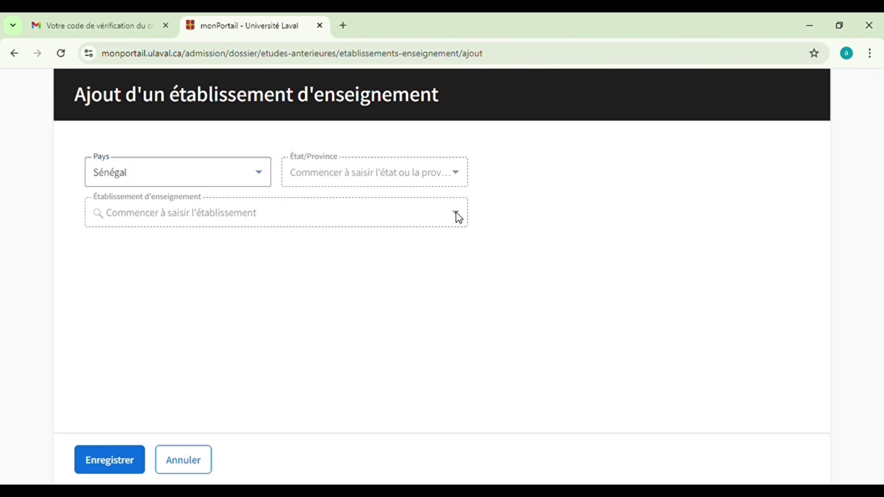
click(250, 184)
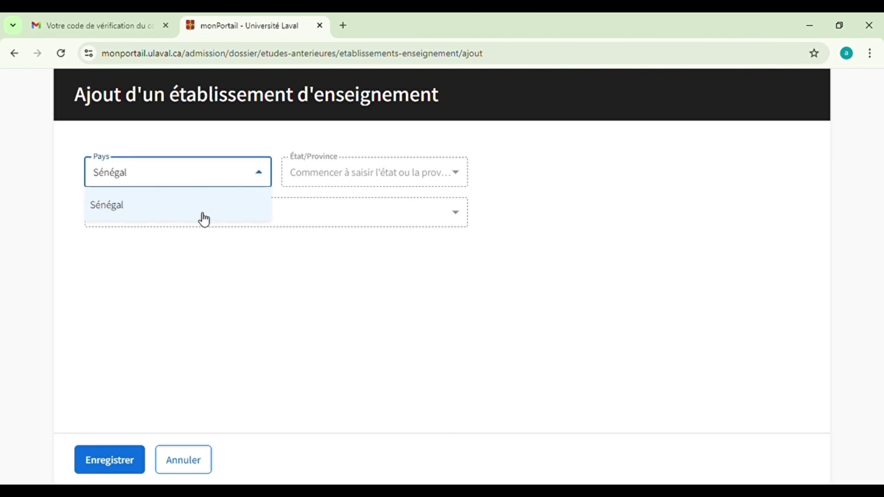
click(204, 218)
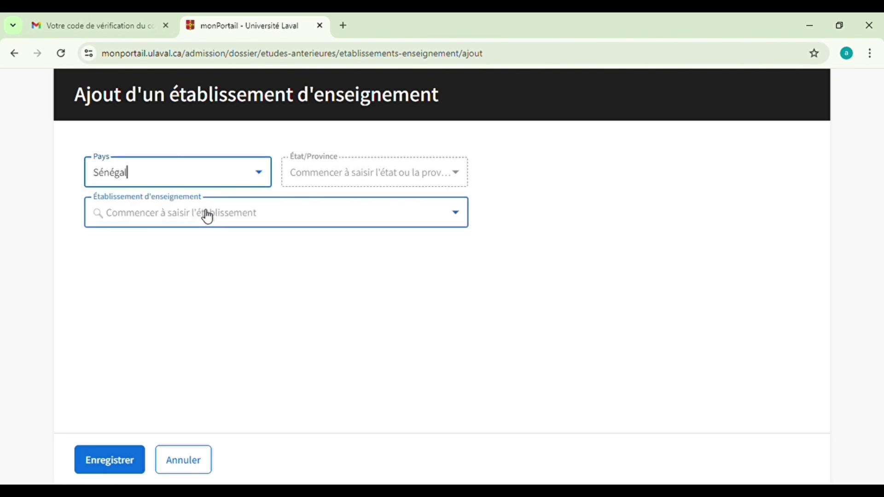
Choose Université Cheikh Anta Diop de Dakar as the institution and save it
click(458, 221)
scroll(369, 312, down, 3)
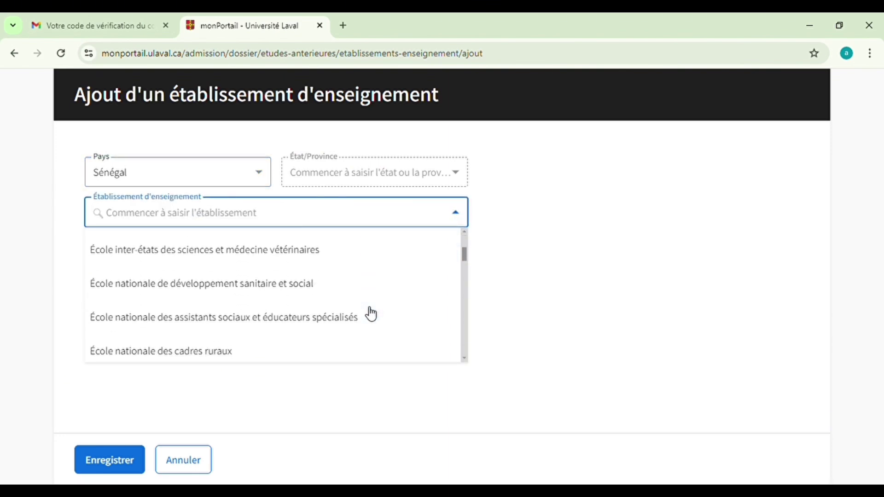
scroll(366, 314, down, 10)
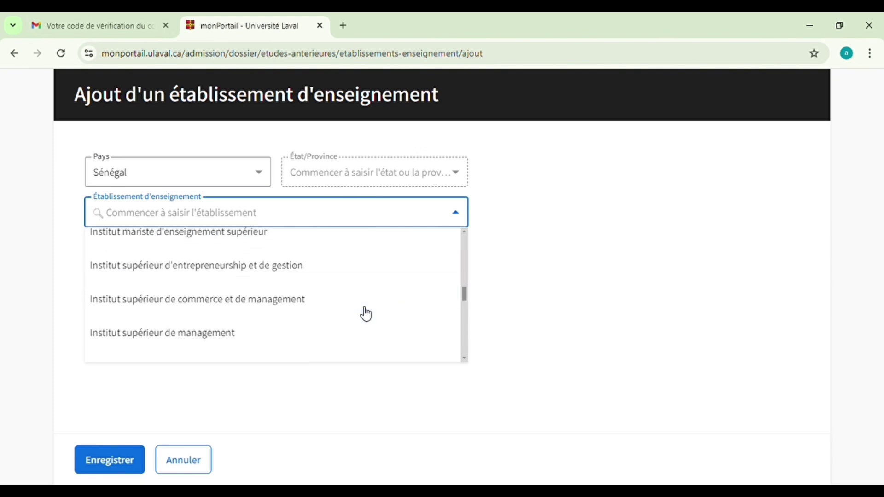
scroll(366, 315, down, 5)
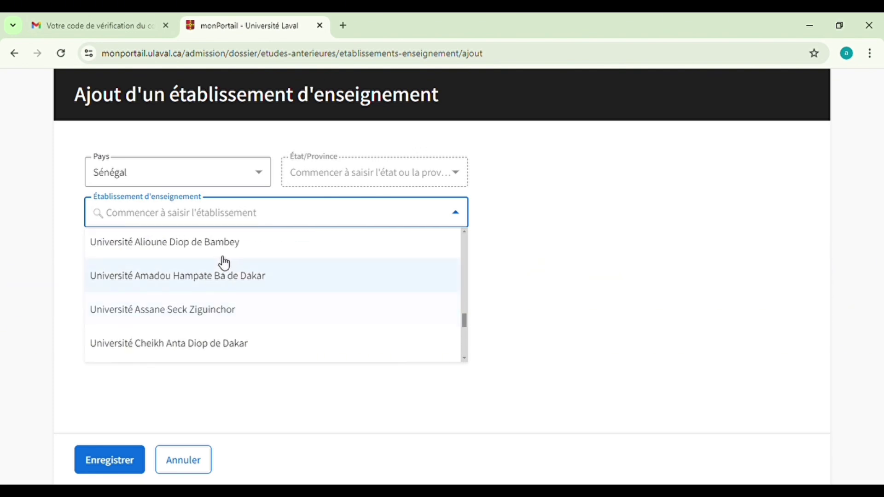
click(157, 350)
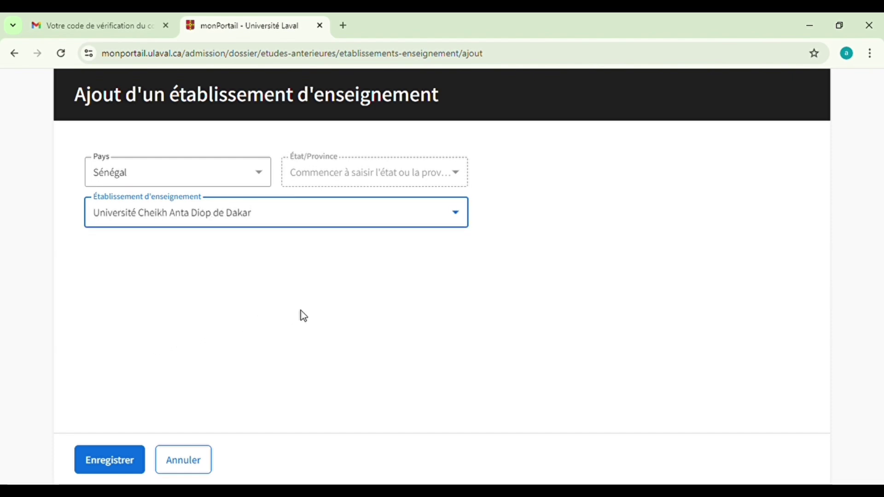
click(114, 456)
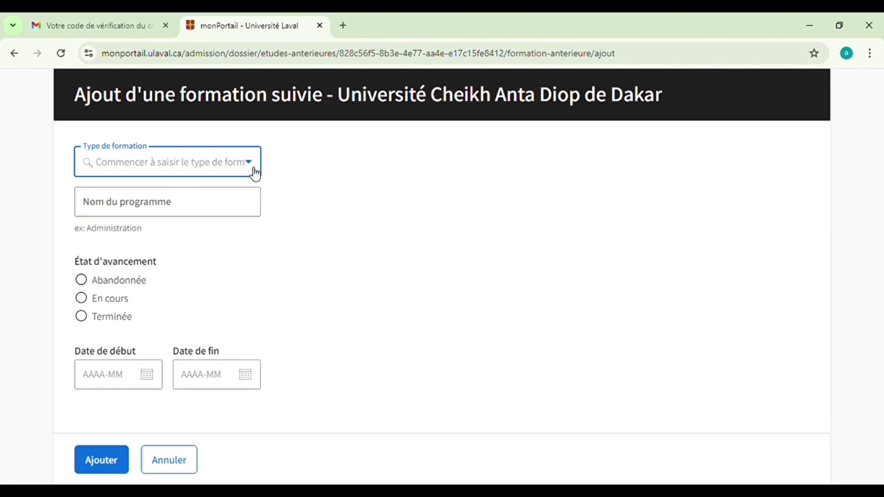
Set the training type to Baccalauréat (universitaire) with program name 'géograohien'
click(256, 174)
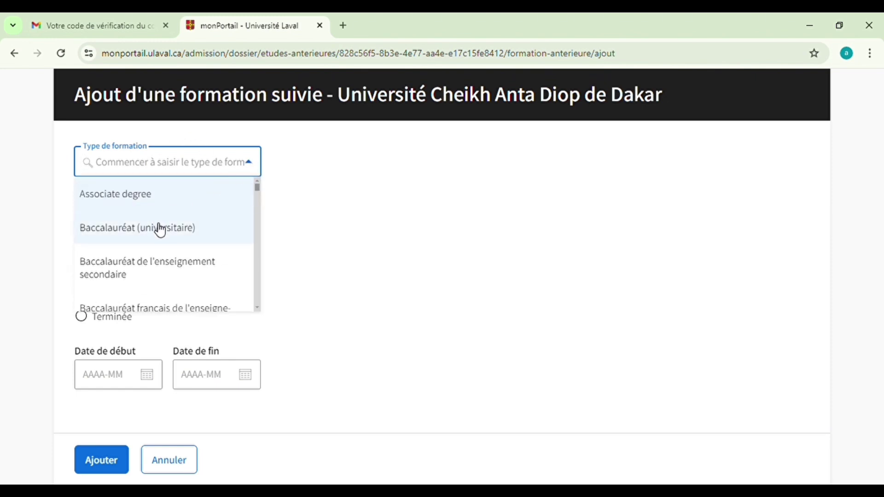
scroll(223, 231, down, 5)
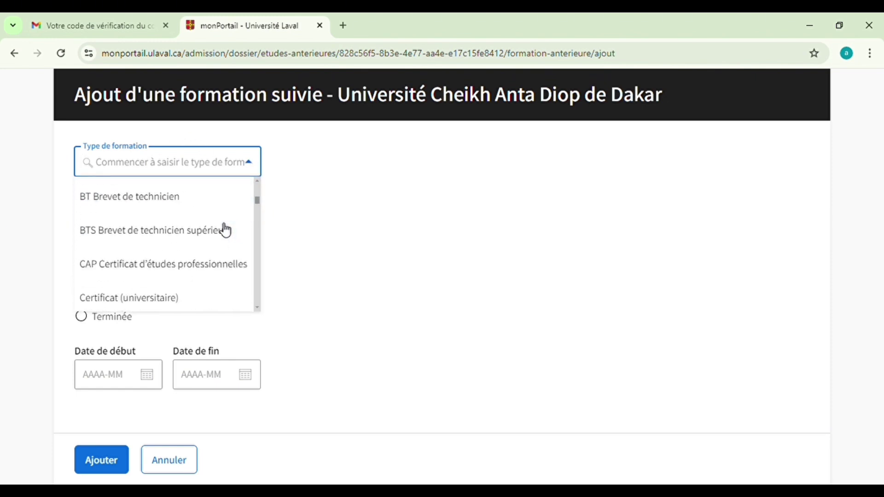
scroll(223, 231, up, 4)
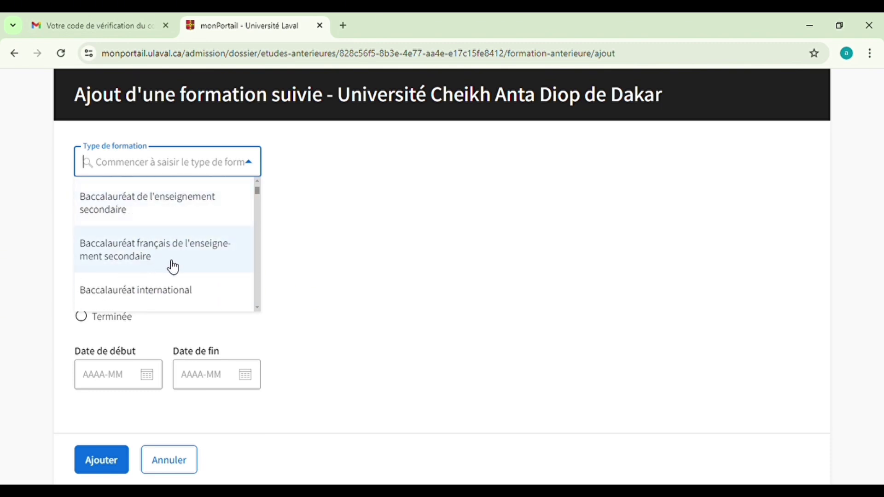
scroll(174, 267, down, 1)
scroll(172, 262, up, 2)
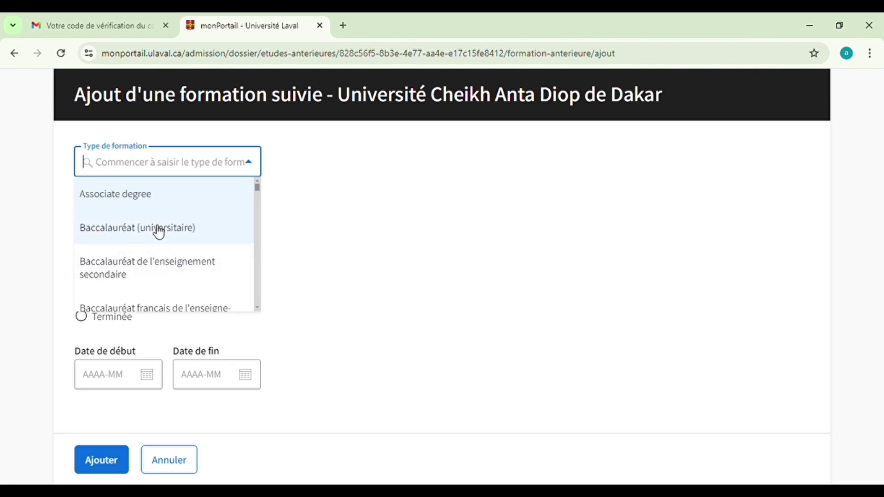
click(183, 229)
click(173, 204)
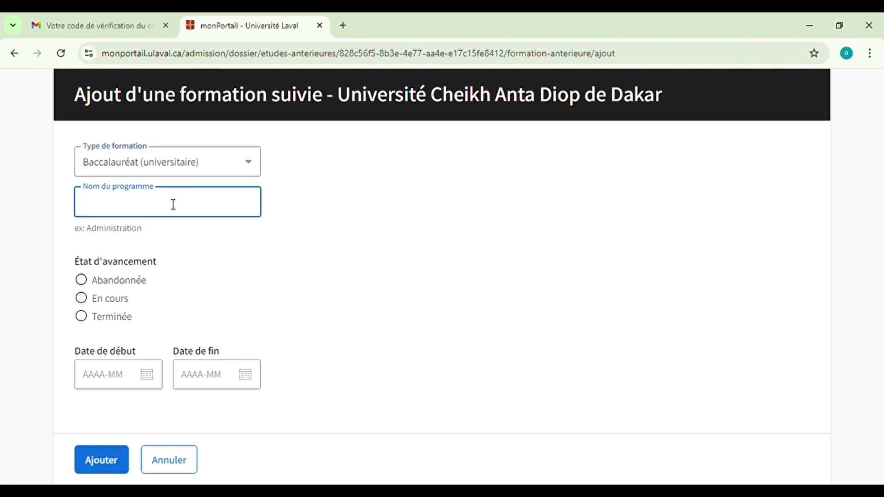
text(géograohien)
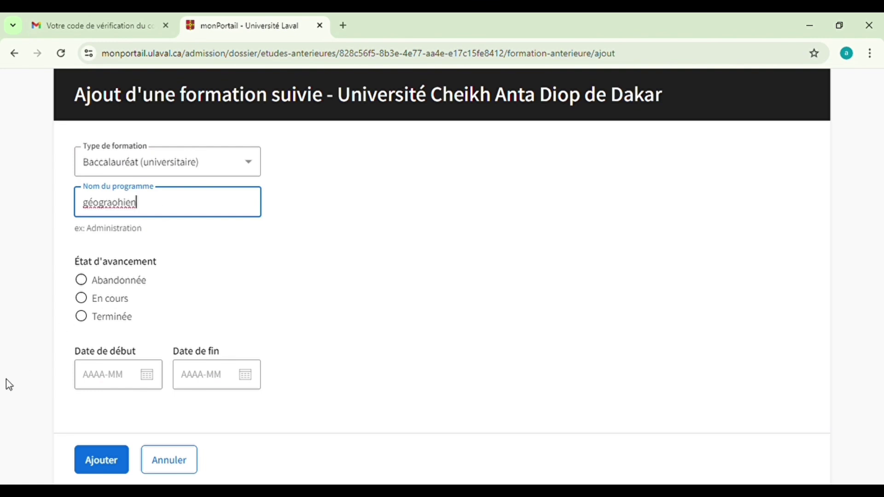
Mark it En cours, dated 2022-02 to 2025-02, and add it to the profile
click(83, 302)
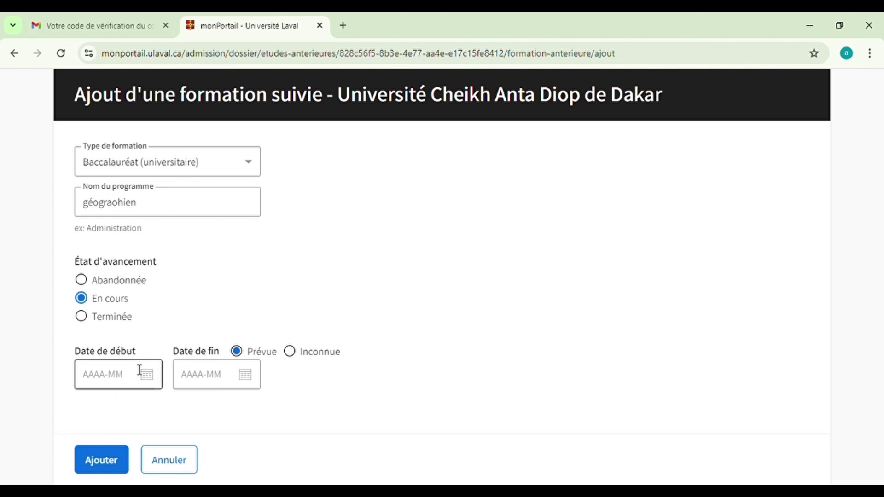
click(122, 383)
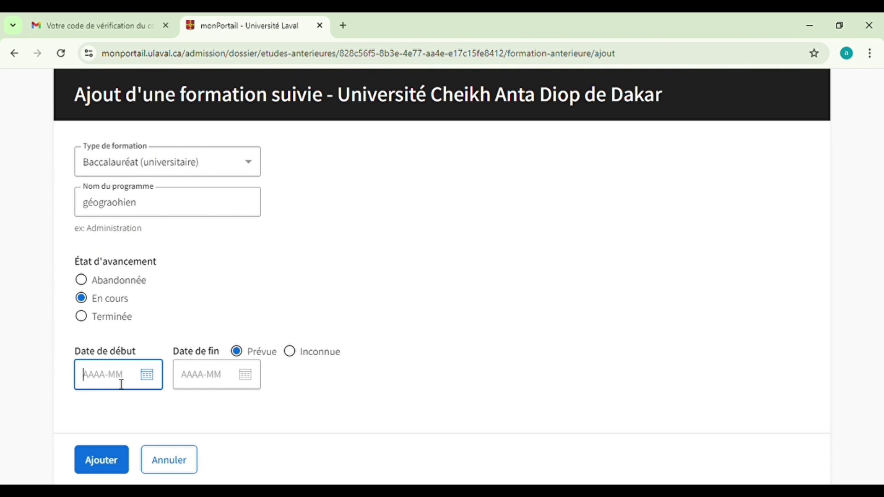
text(2022-02)
click(215, 380)
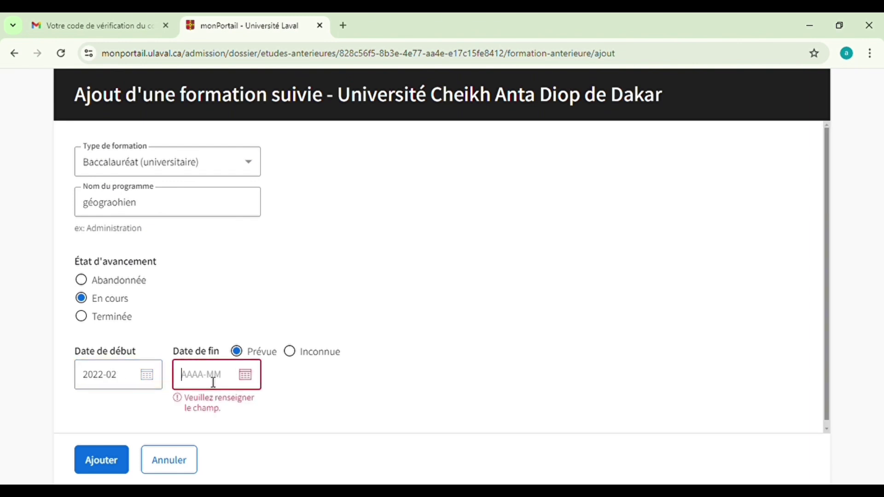
text(2025-02)
click(256, 420)
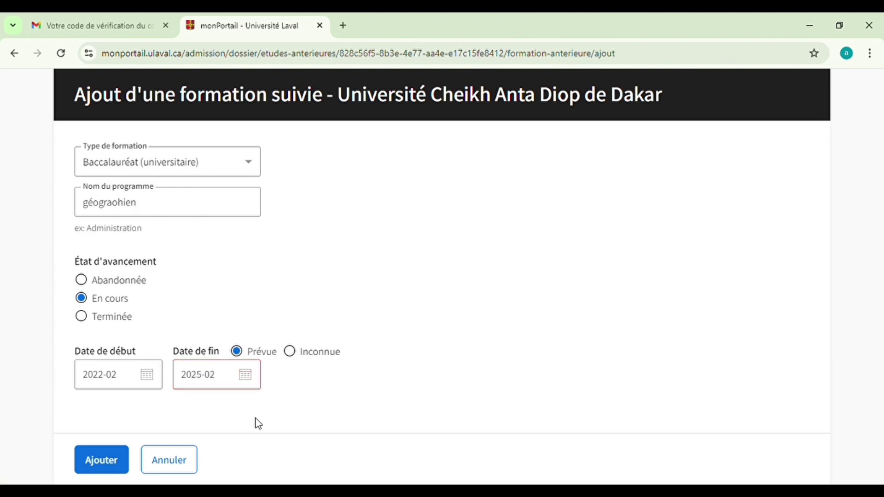
click(99, 461)
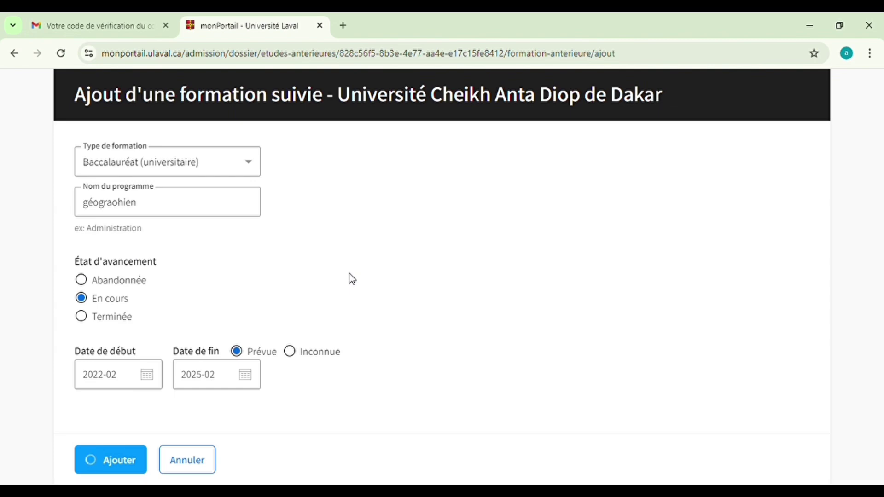
Tick the declaration that all studies are declared and finish with Terminer mon profil
scroll(350, 283, down, 4)
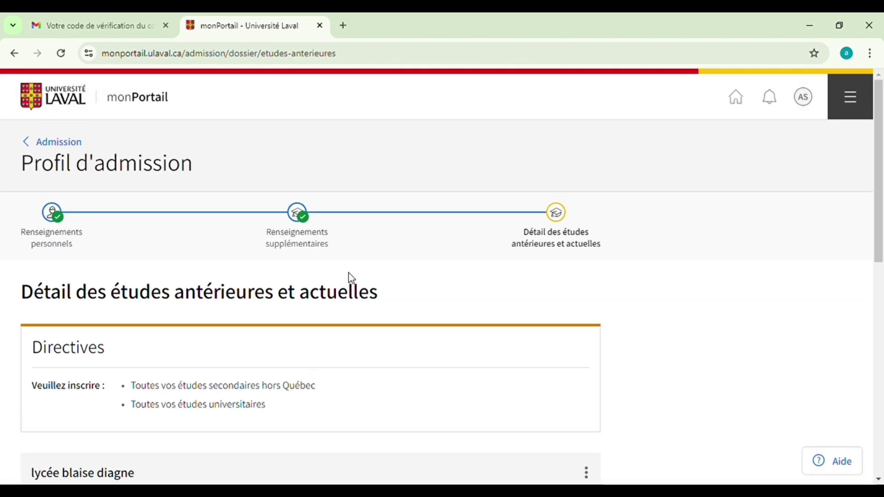
scroll(351, 277, down, 4)
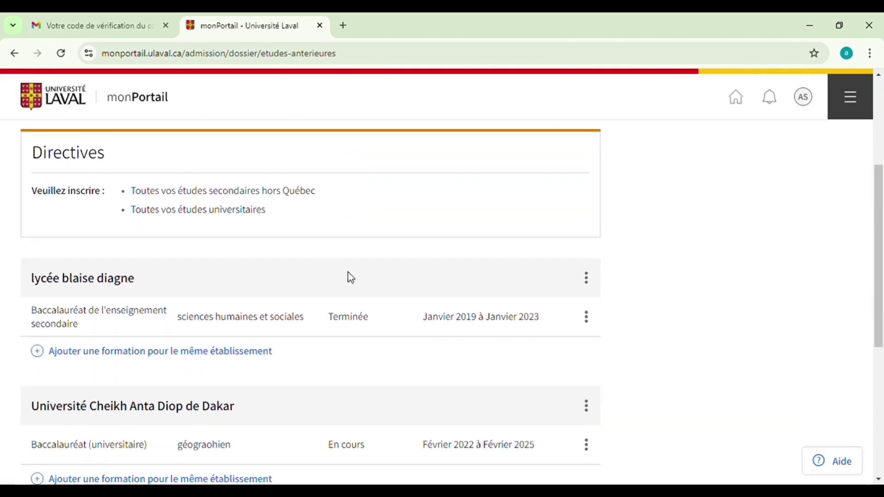
scroll(220, 290, down, 3)
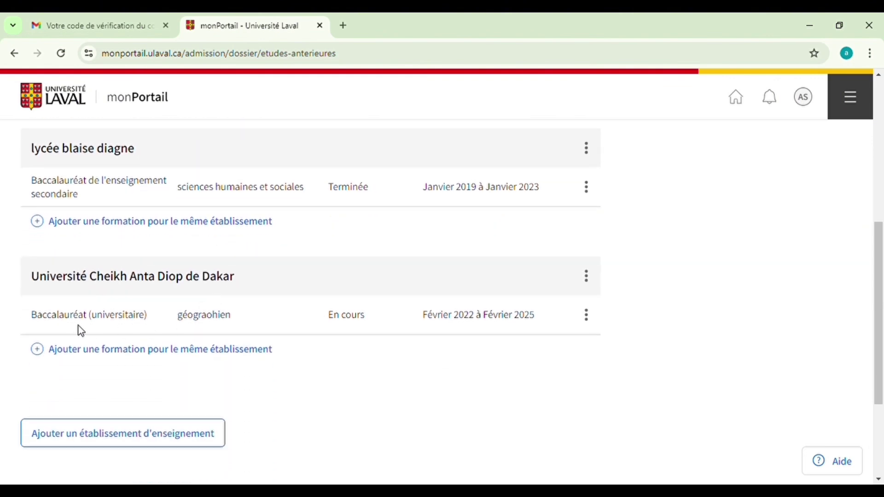
scroll(226, 343, down, 1)
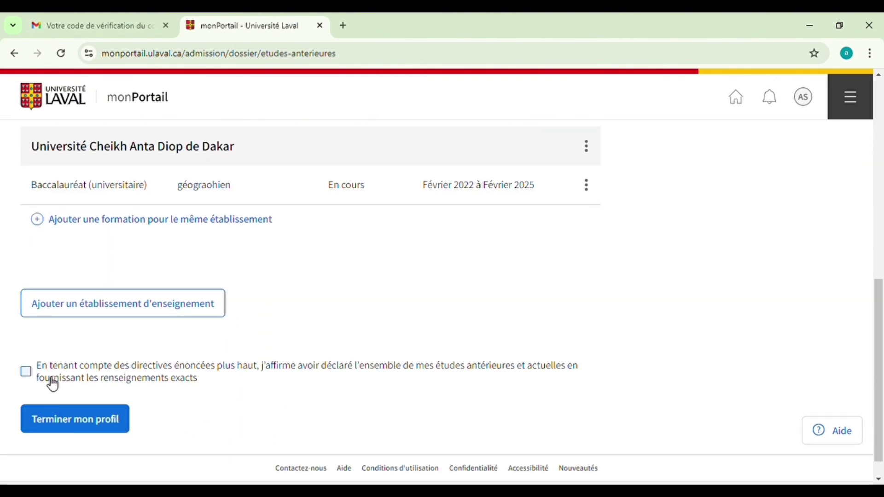
click(31, 379)
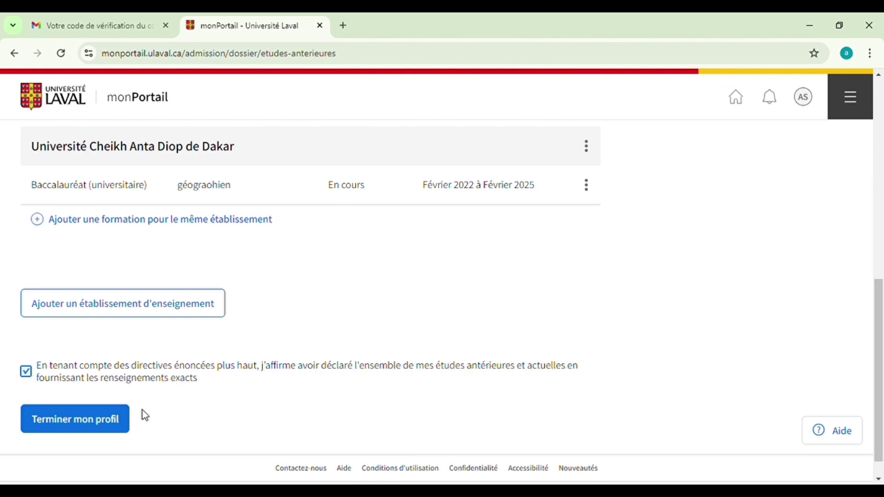
click(92, 429)
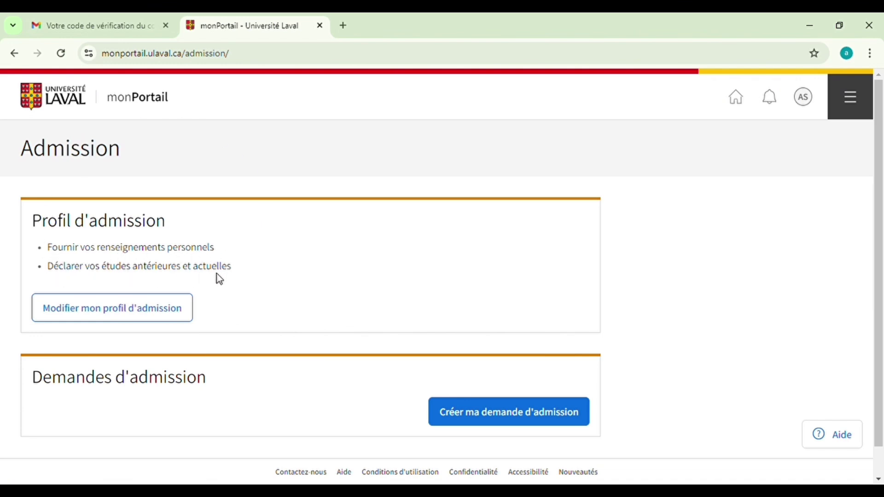
Create a new admission request, choose session Été 2025, and start it with Commencer
scroll(256, 346, down, 1)
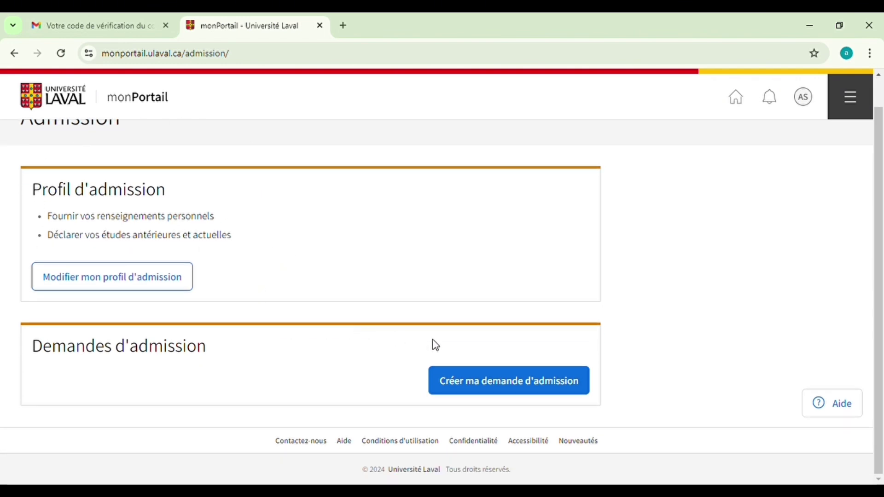
click(463, 385)
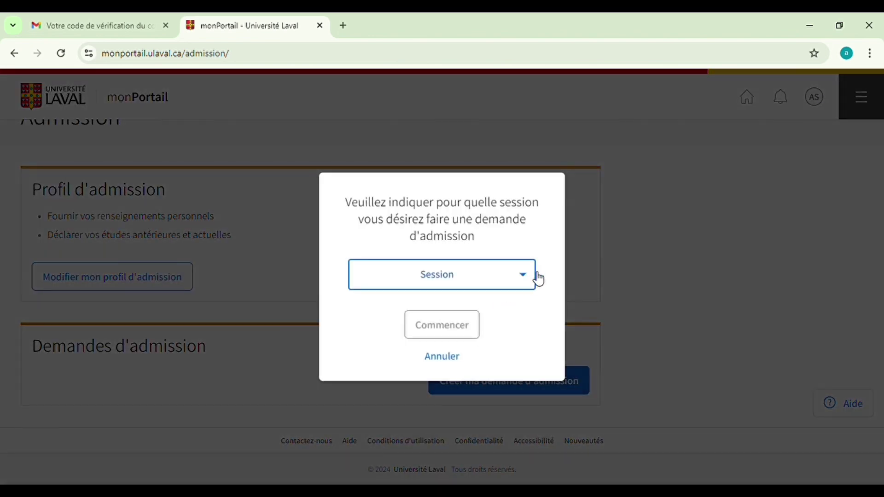
click(524, 279)
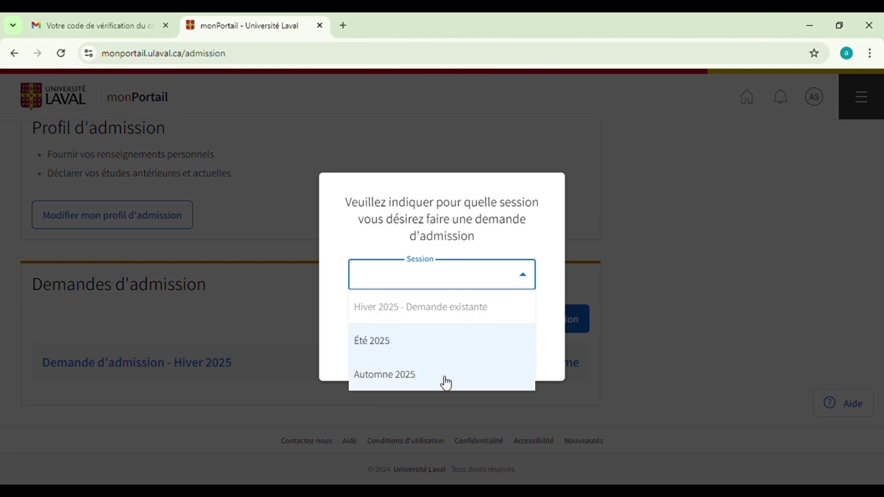
click(377, 344)
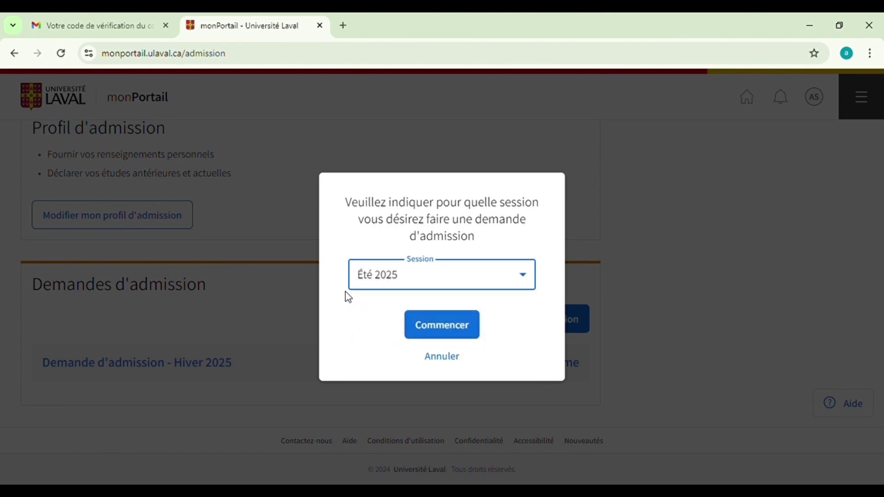
click(440, 326)
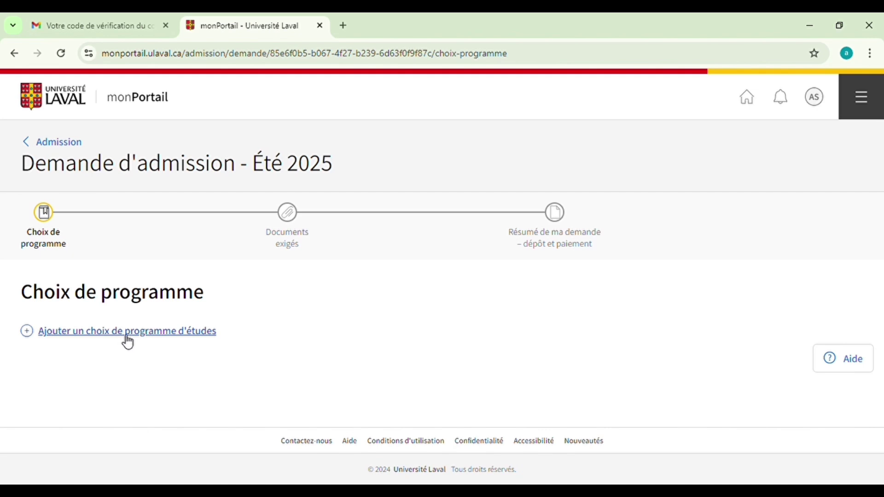
Add a Premier cycle choice for Baccalauréat en théologie to the Été 2025 request
click(192, 335)
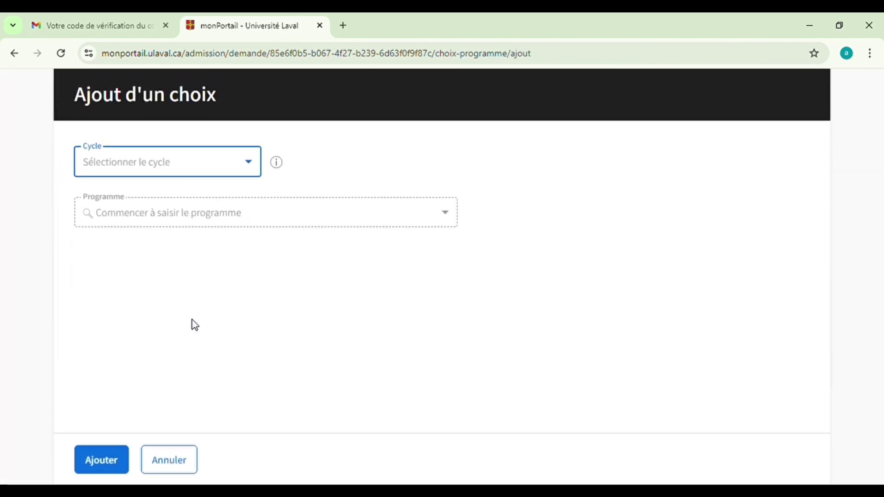
click(254, 170)
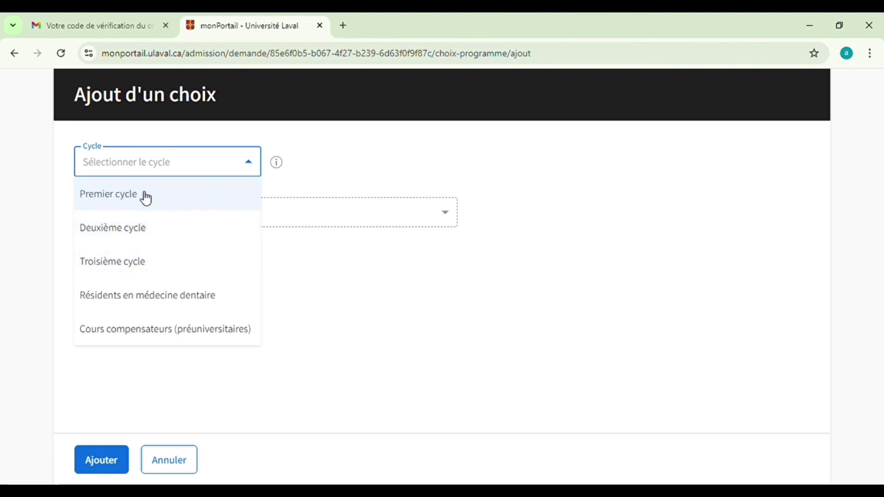
click(146, 199)
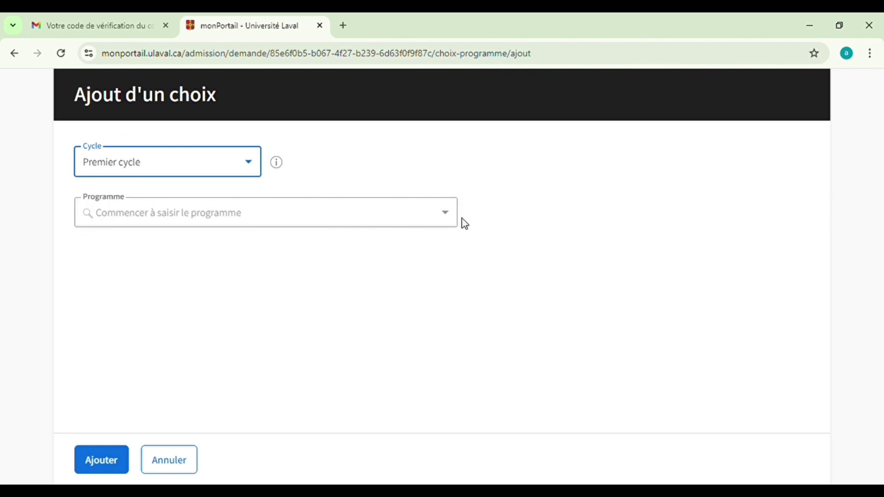
click(453, 222)
scroll(289, 315, down, 15)
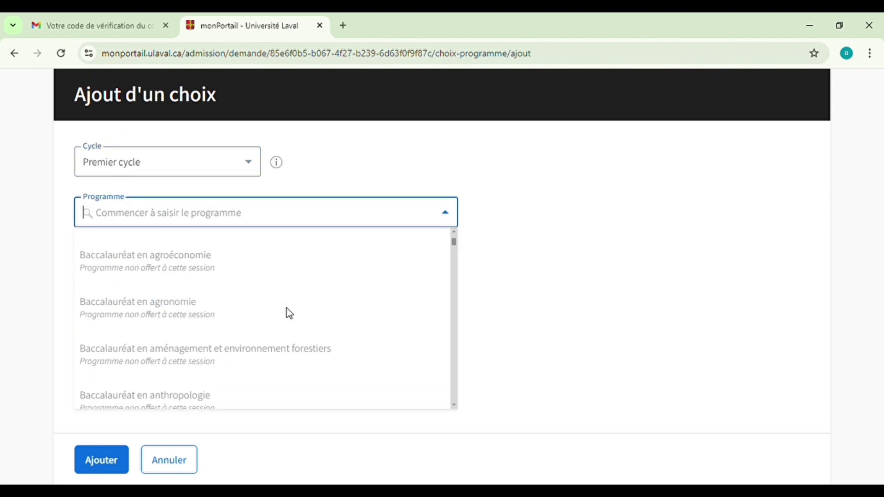
scroll(290, 314, down, 15)
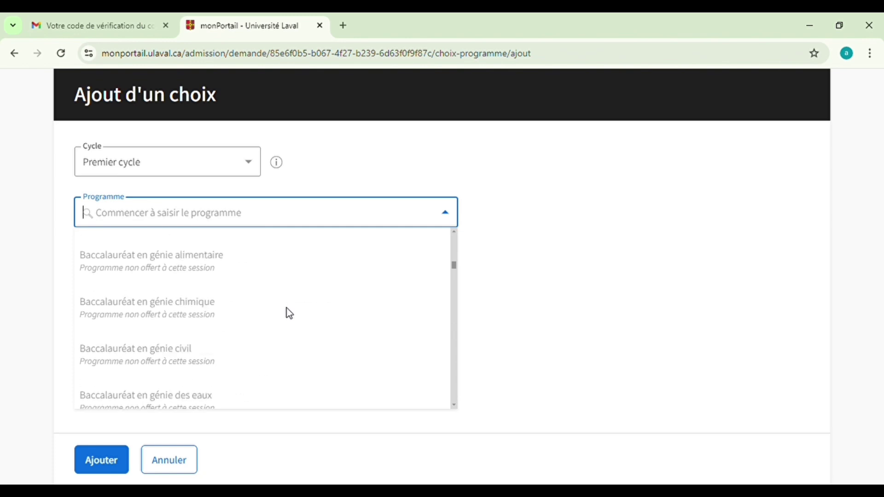
scroll(289, 315, down, 15)
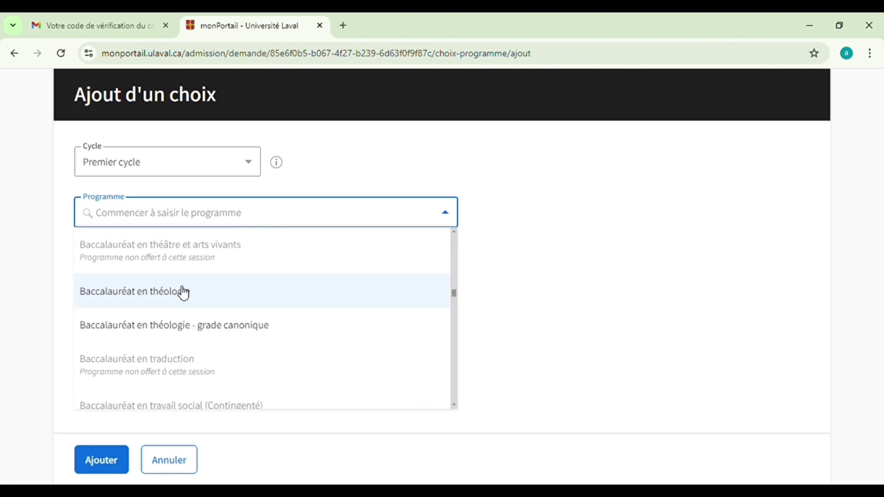
click(180, 294)
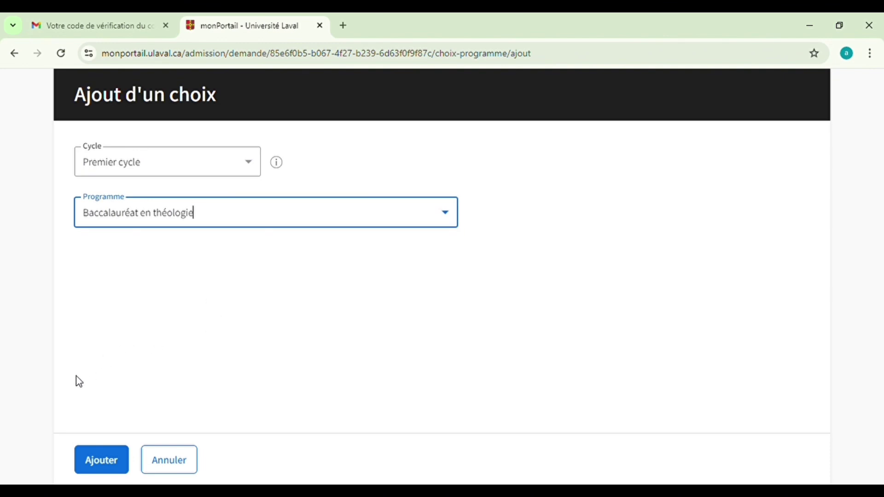
click(111, 462)
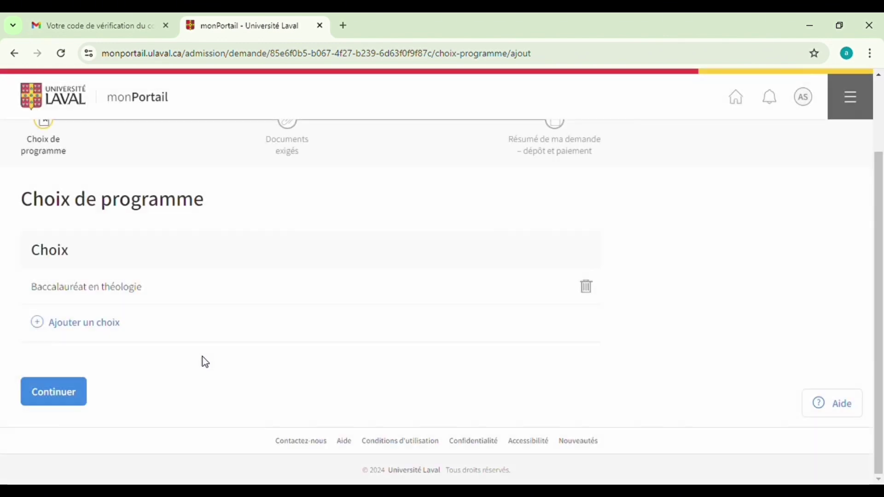
scroll(230, 341, up, 2)
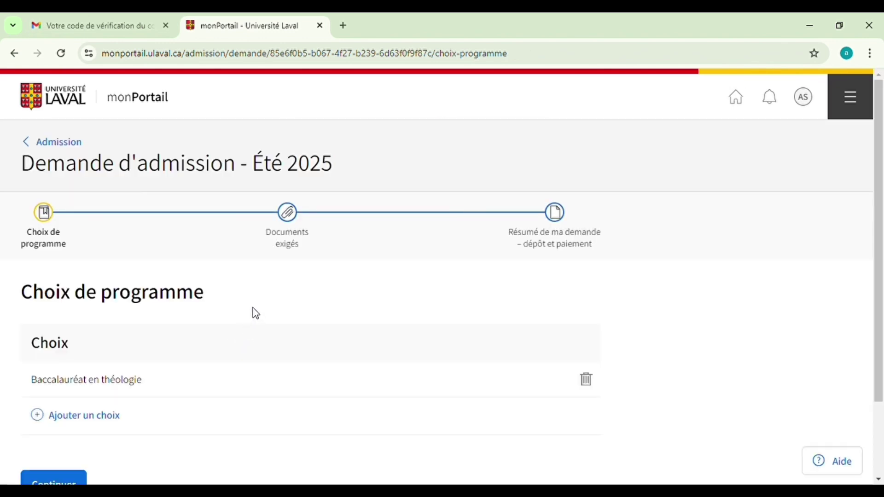
scroll(254, 302, down, 2)
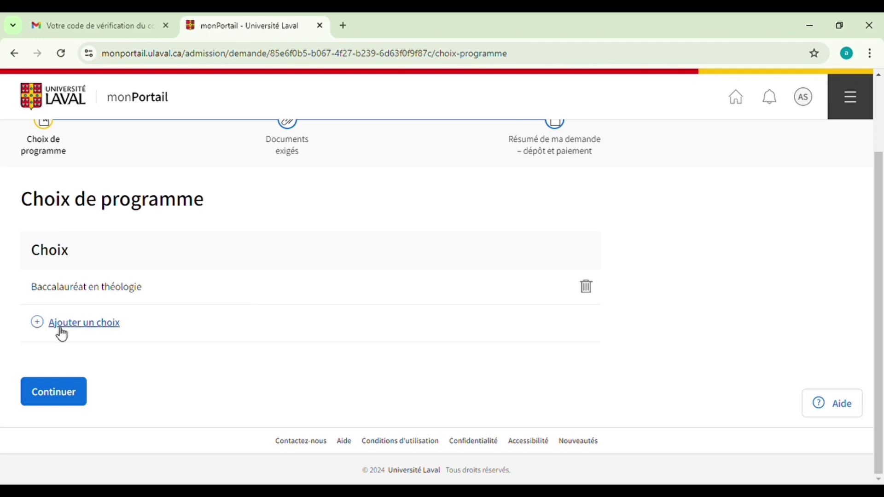
Add a second Premier cycle choice for Baccalauréat en géographie
click(88, 323)
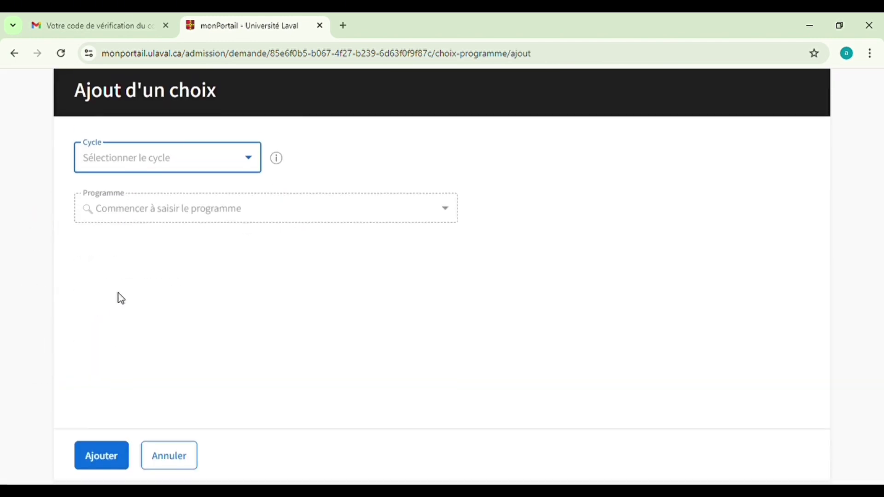
click(247, 164)
click(216, 201)
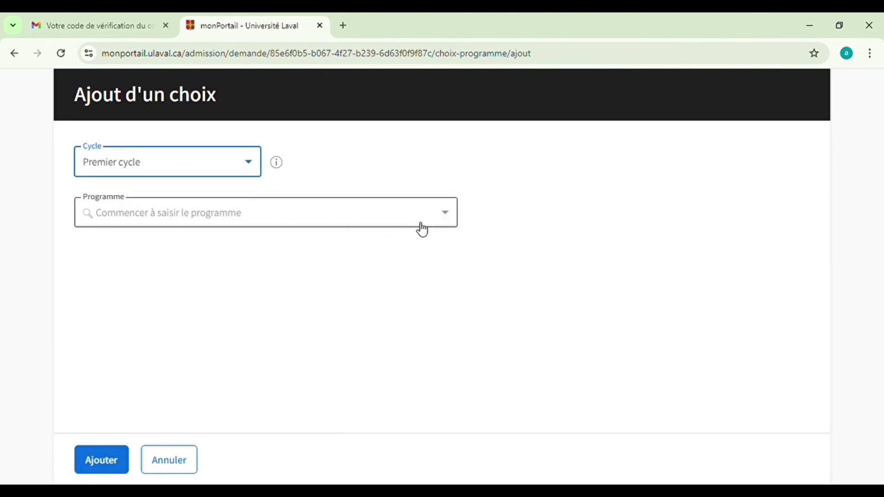
click(445, 217)
scroll(225, 351, down, 20)
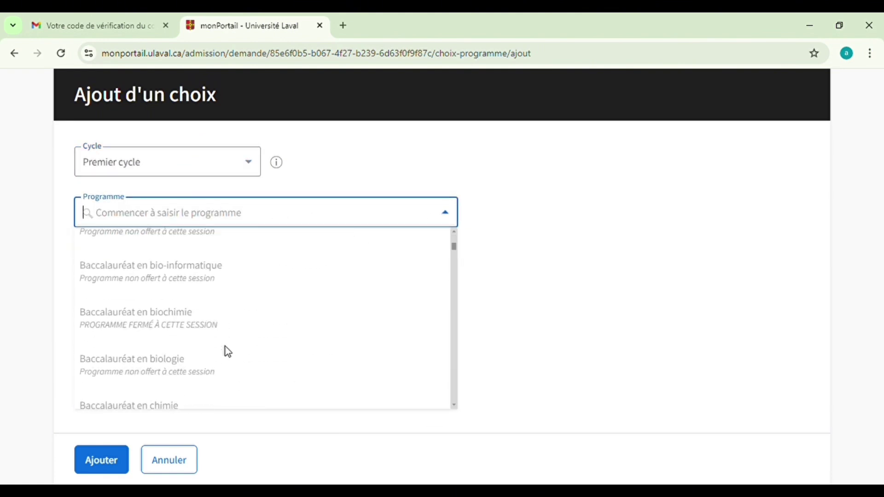
scroll(228, 352, down, 12)
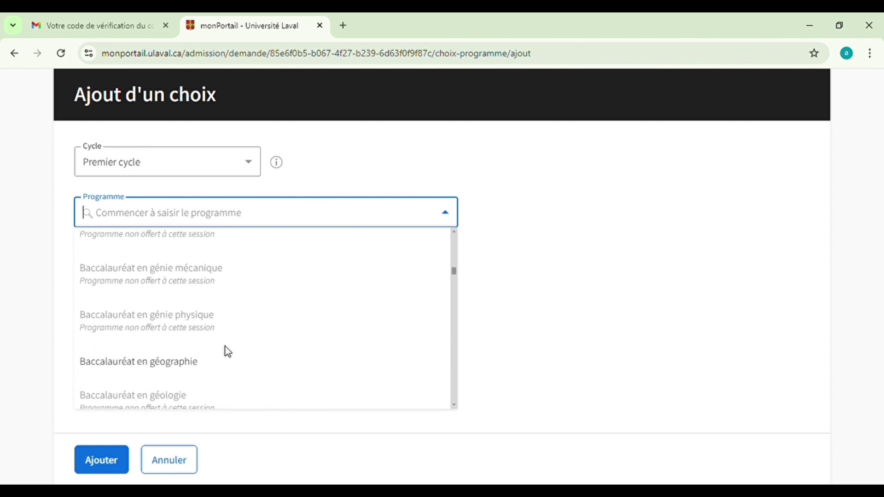
scroll(228, 354, down, 5)
scroll(229, 353, up, 1)
scroll(106, 235, up, 3)
click(121, 361)
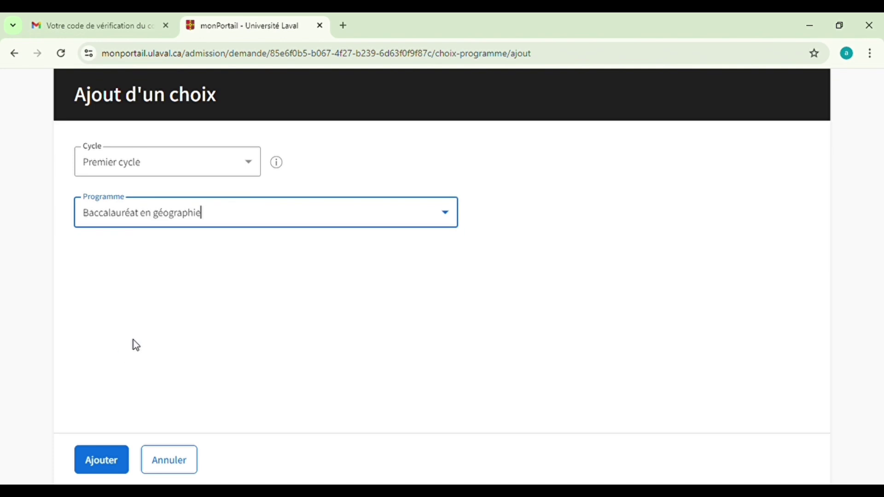
click(97, 463)
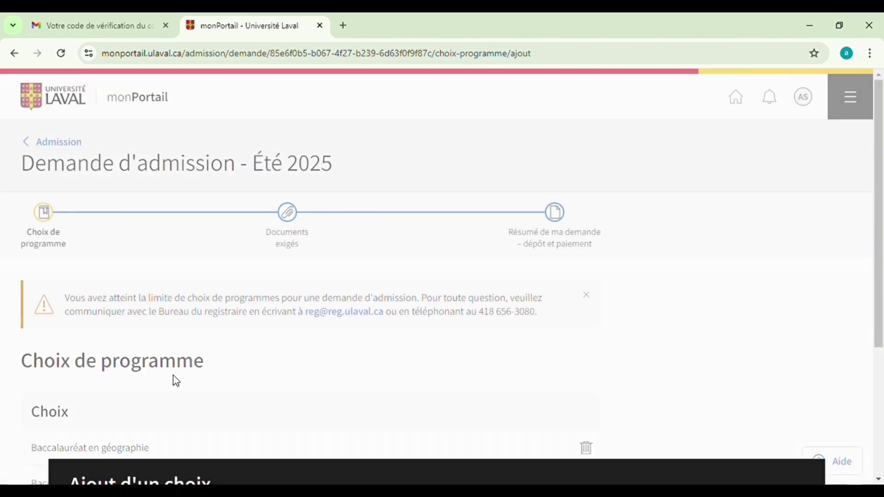
Continue to the Documents exigés step and review the required transcripts
scroll(209, 364, down, 2)
scroll(209, 364, down, 2)
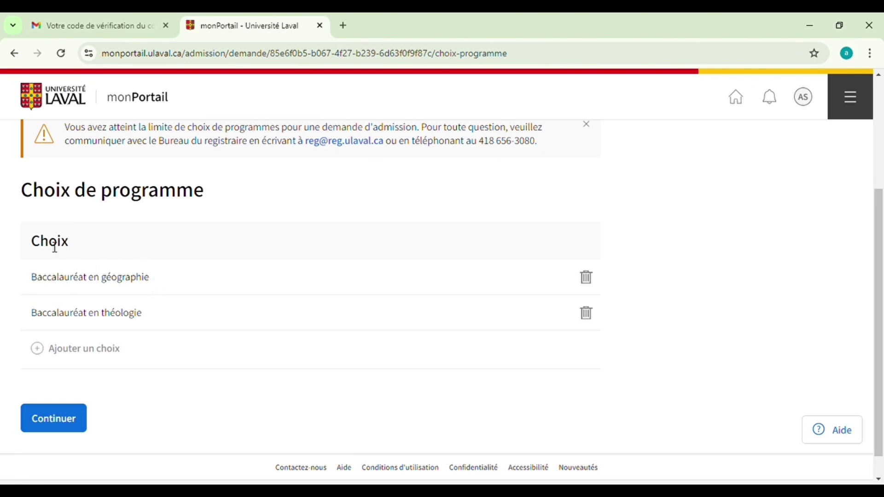
click(55, 420)
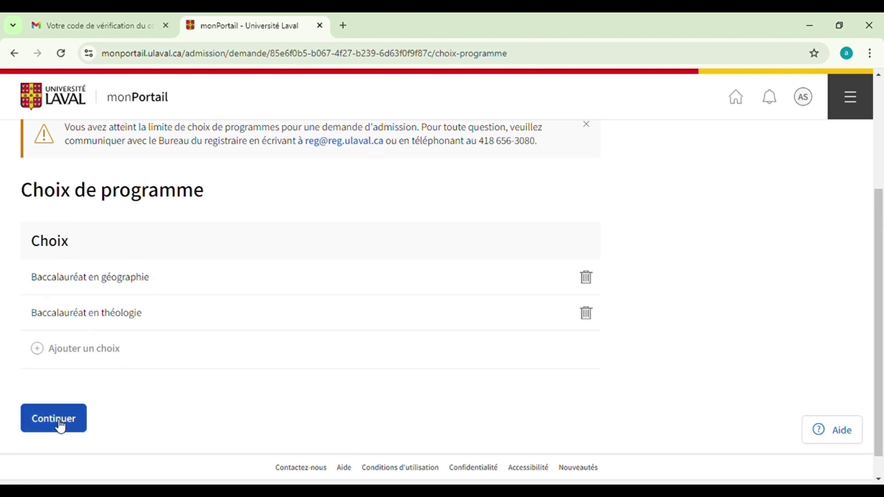
scroll(259, 340, down, 1)
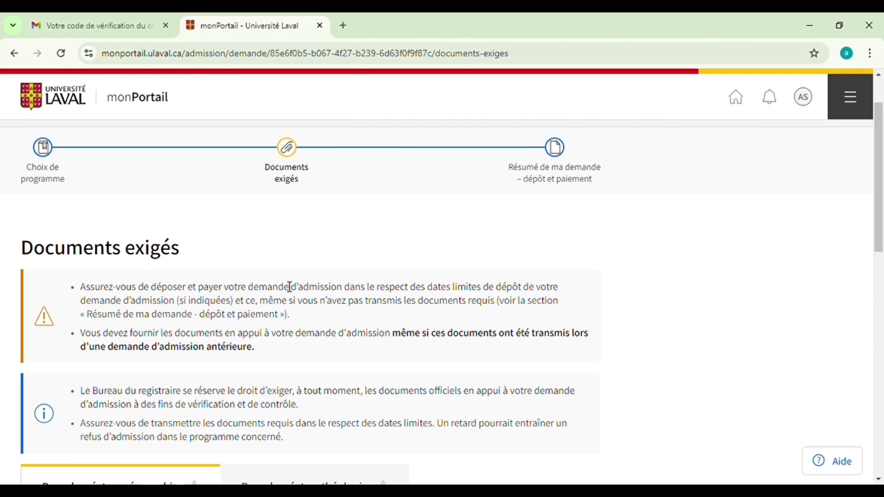
scroll(290, 287, down, 2)
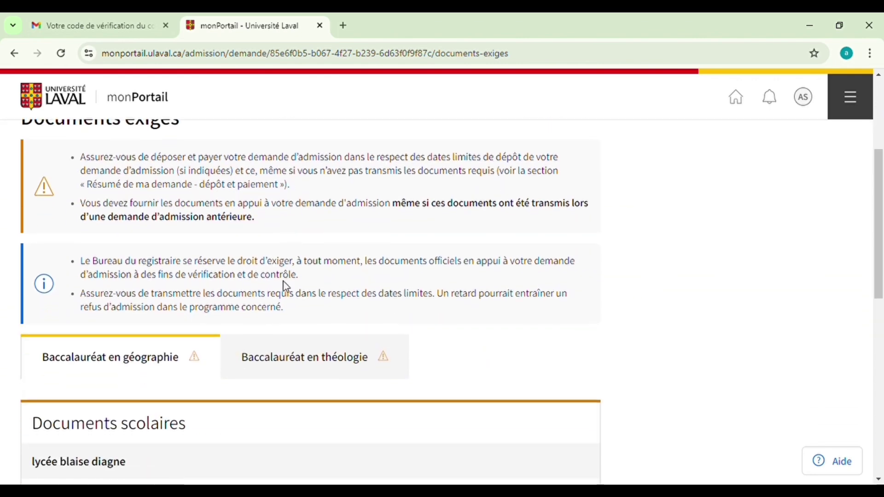
scroll(286, 287, down, 2)
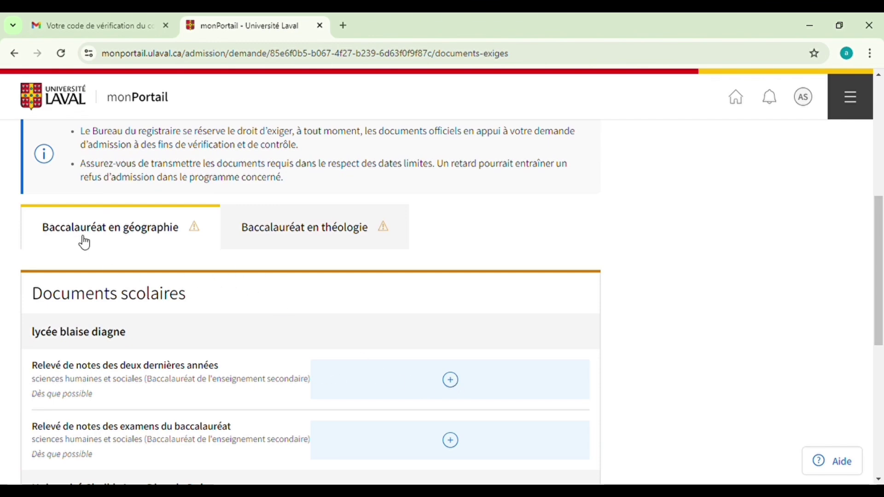
Upload the lycée last-two-years transcript PDF and the exam transcript 202201141826.pdf
click(451, 384)
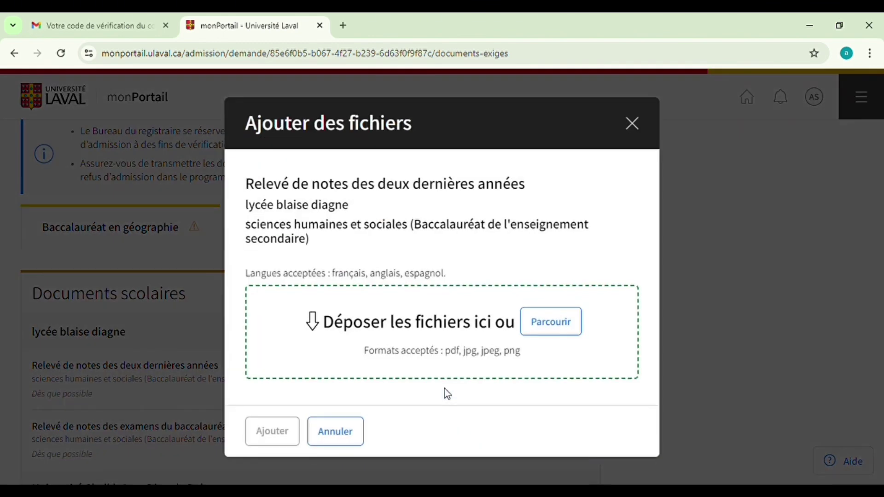
click(537, 337)
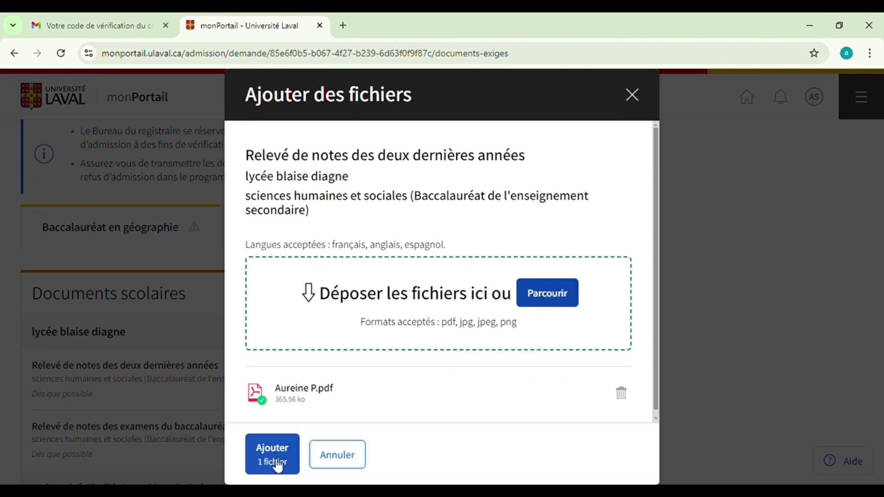
click(281, 462)
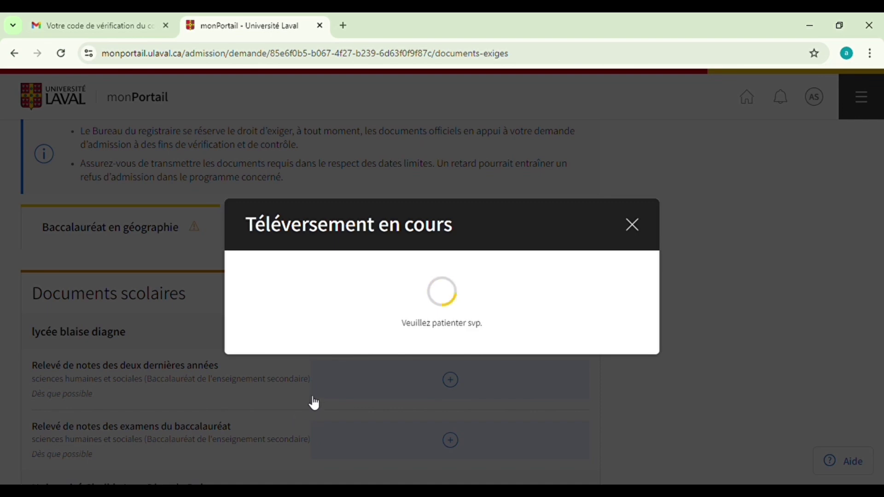
scroll(388, 362, down, 2)
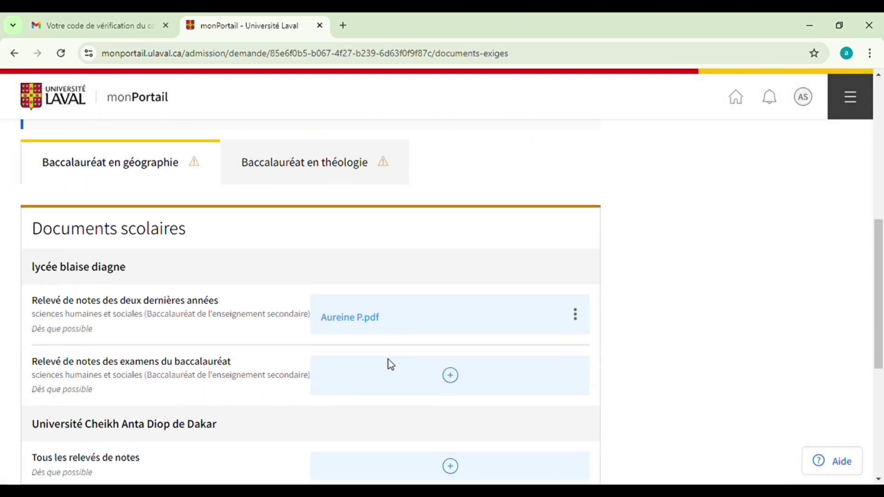
scroll(410, 355, down, 1)
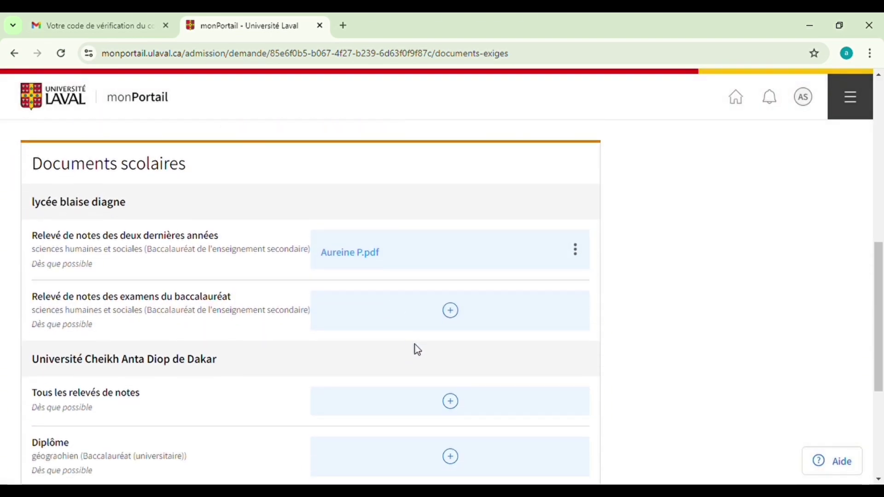
click(448, 311)
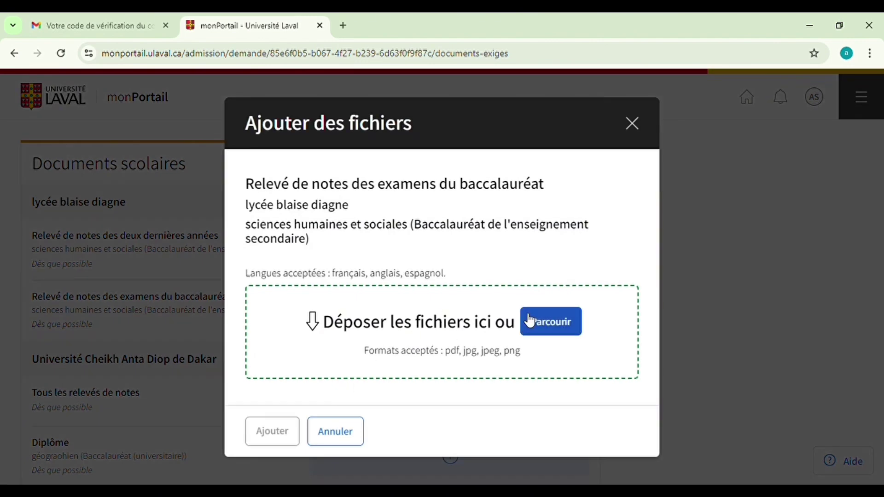
click(541, 332)
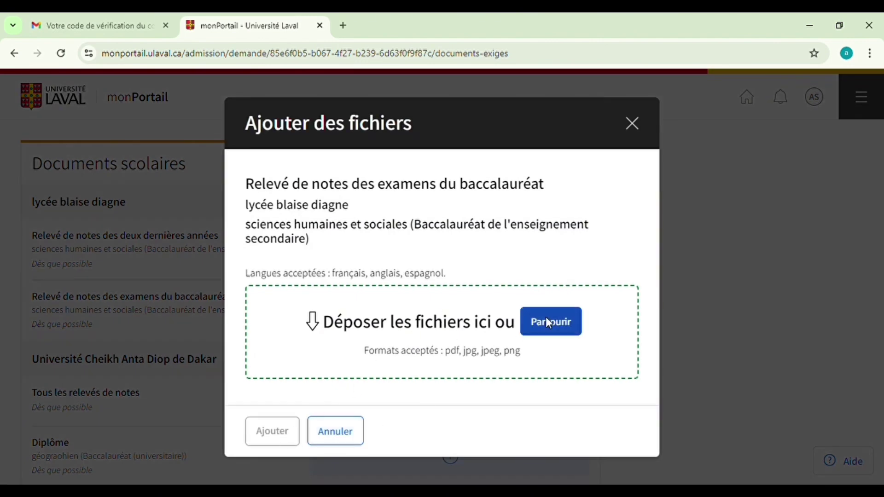
click(269, 432)
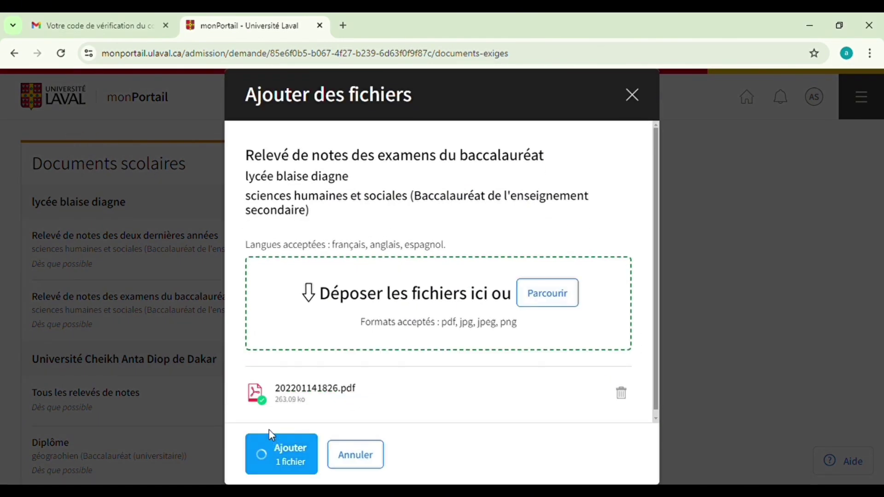
scroll(286, 410, down, 1)
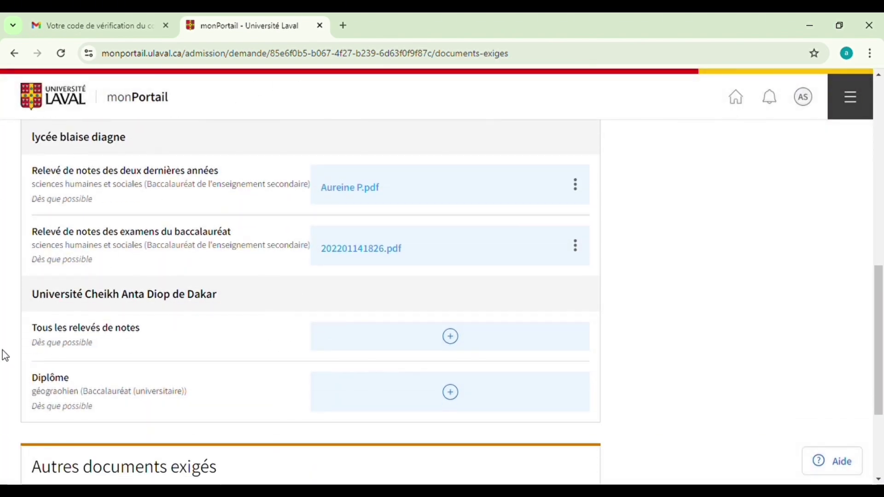
click(450, 341)
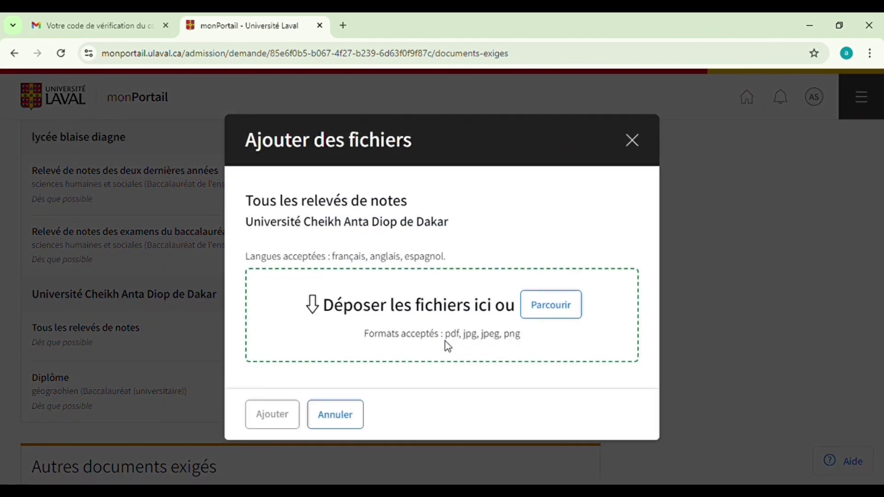
click(535, 320)
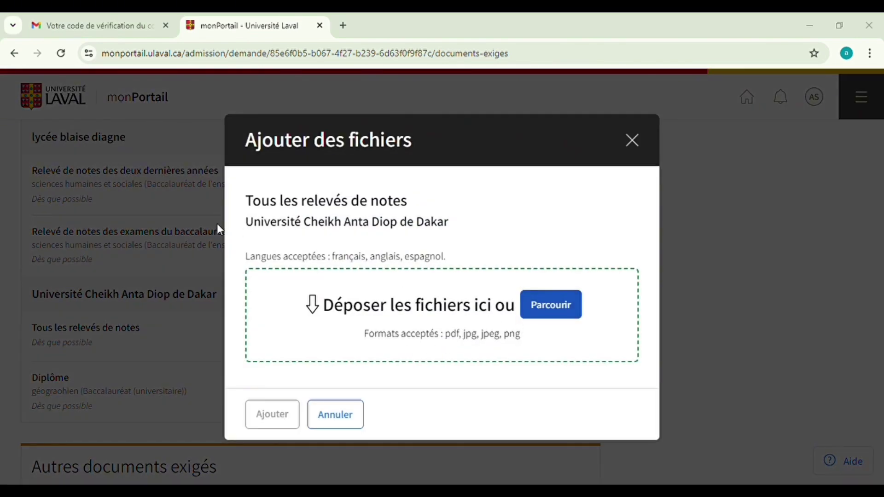
click(269, 454)
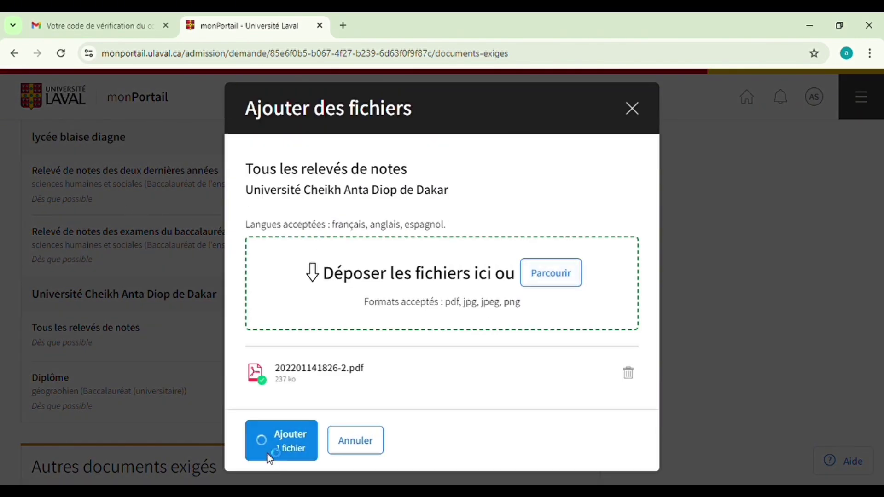
scroll(253, 353, down, 2)
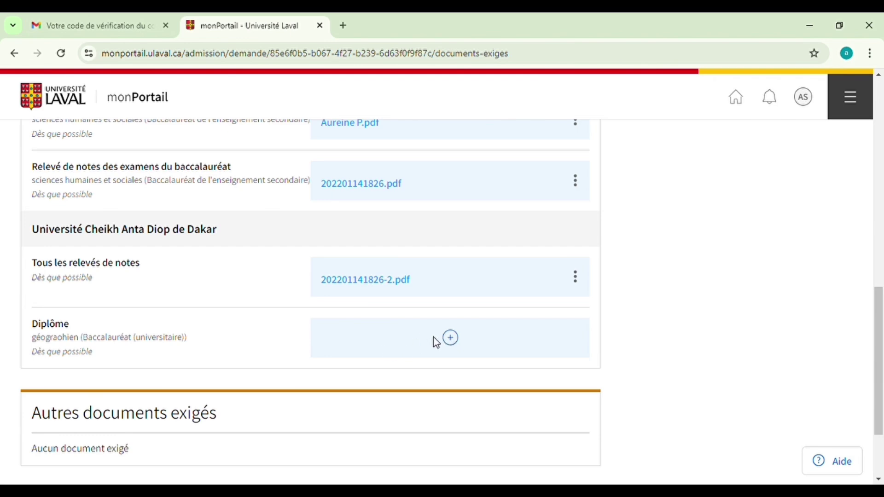
click(450, 338)
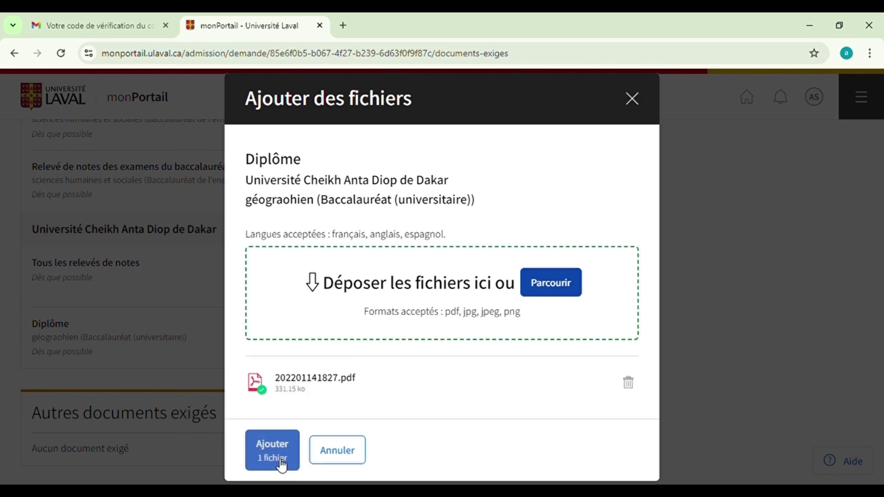
click(281, 463)
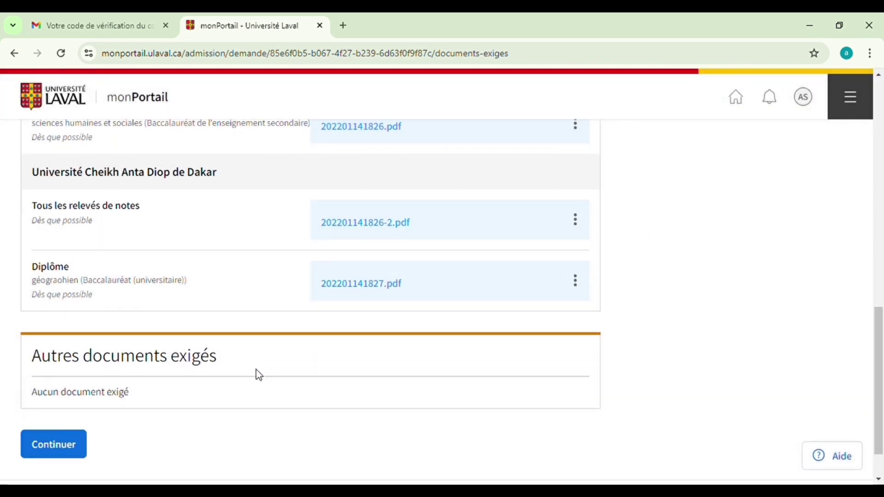
Review the théologie program's required uploaded documents
scroll(208, 257, up, 6)
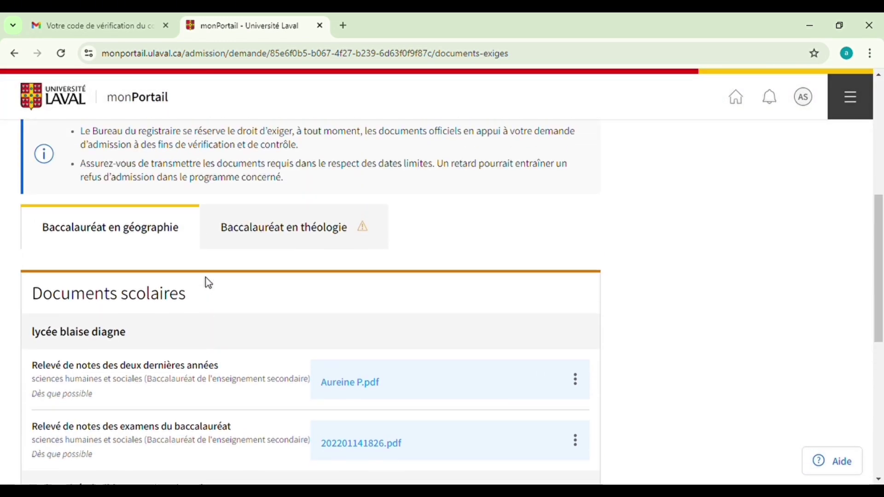
scroll(97, 283, down, 1)
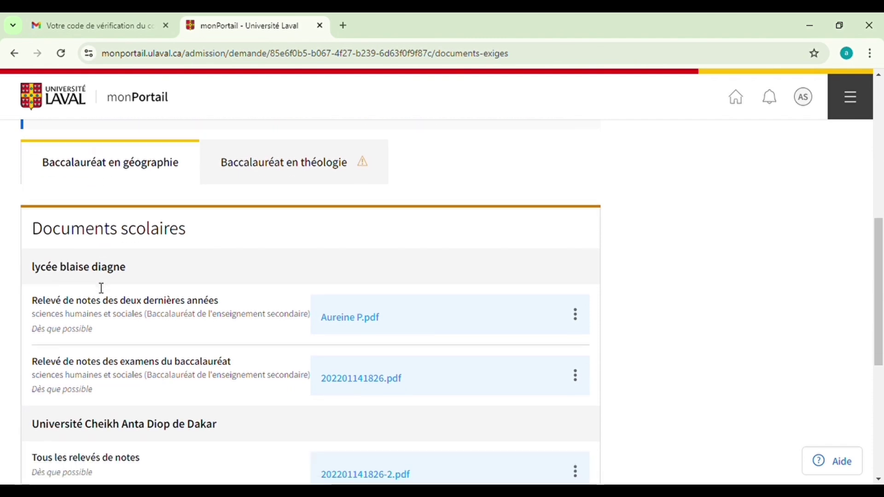
scroll(101, 288, down, 5)
scroll(98, 289, down, 1)
scroll(87, 307, up, 6)
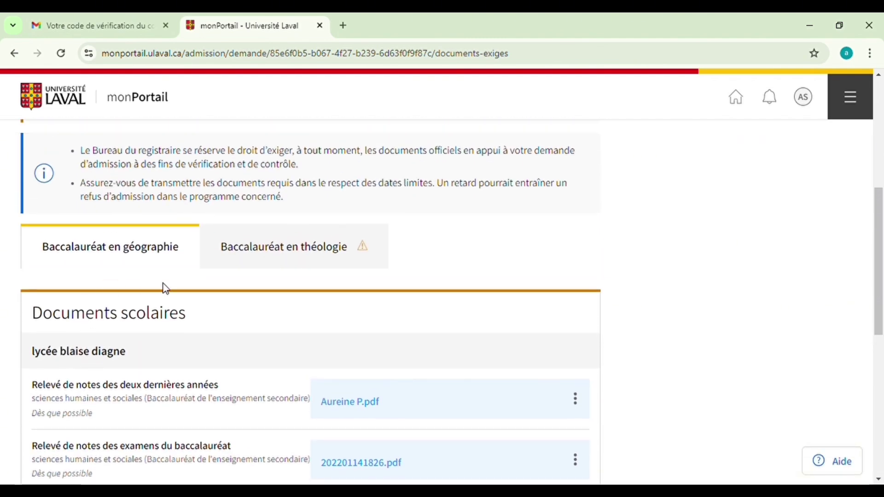
click(248, 259)
scroll(239, 274, down, 3)
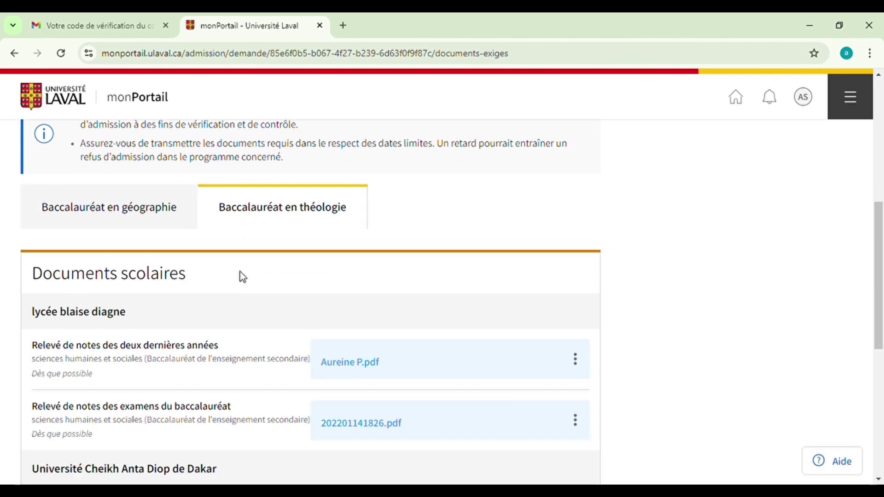
Recheck the géographie program's documents and continue to the application summary
click(131, 137)
scroll(245, 240, down, 4)
scroll(247, 243, down, 2)
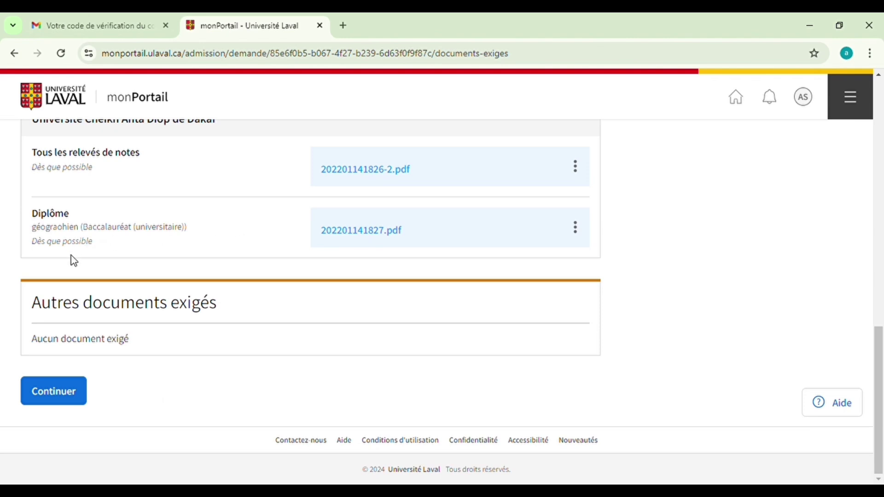
click(67, 395)
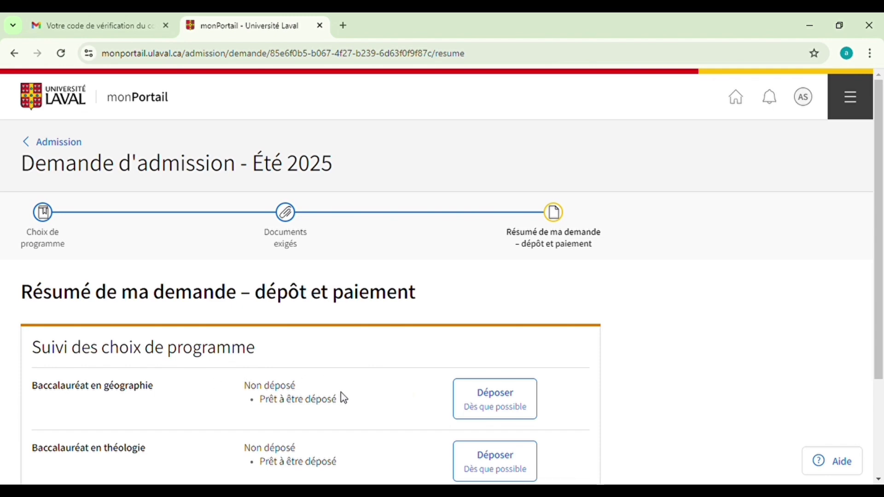
Submit both géographie and théologie bachelor choices with J'accepte consent ticked, then continue to payment
scroll(265, 402, down, 2)
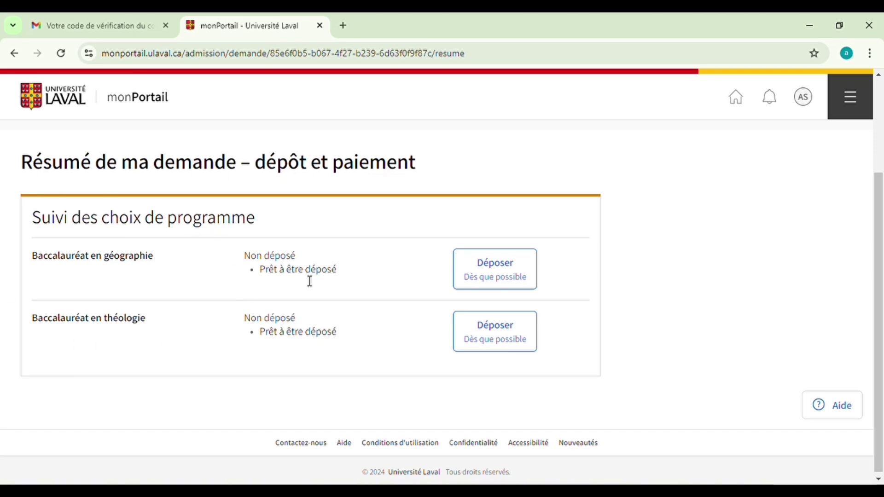
click(462, 282)
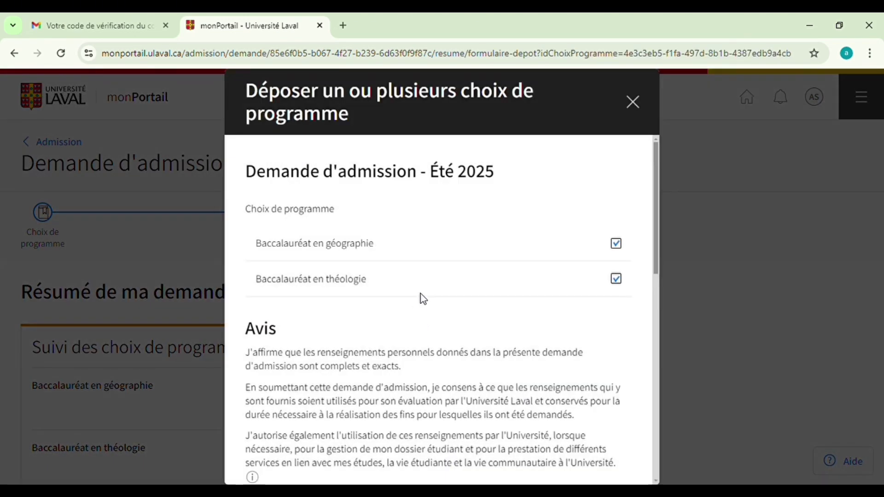
scroll(424, 289, down, 7)
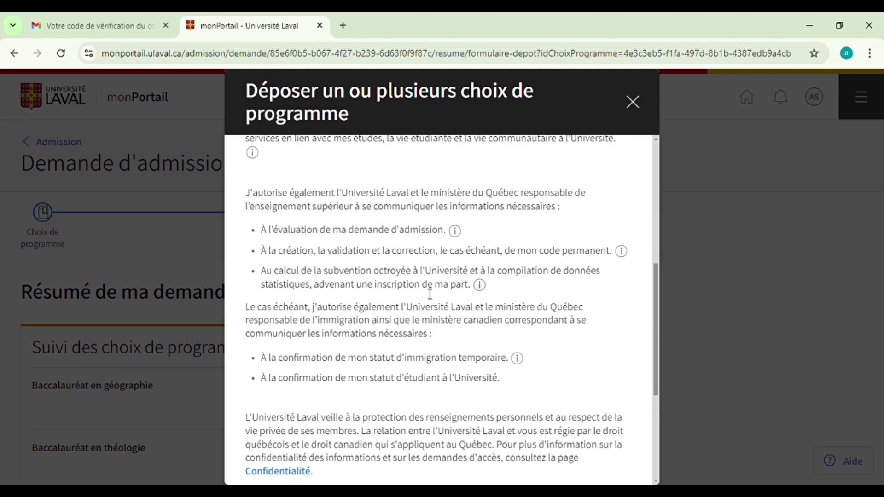
scroll(430, 294, up, 7)
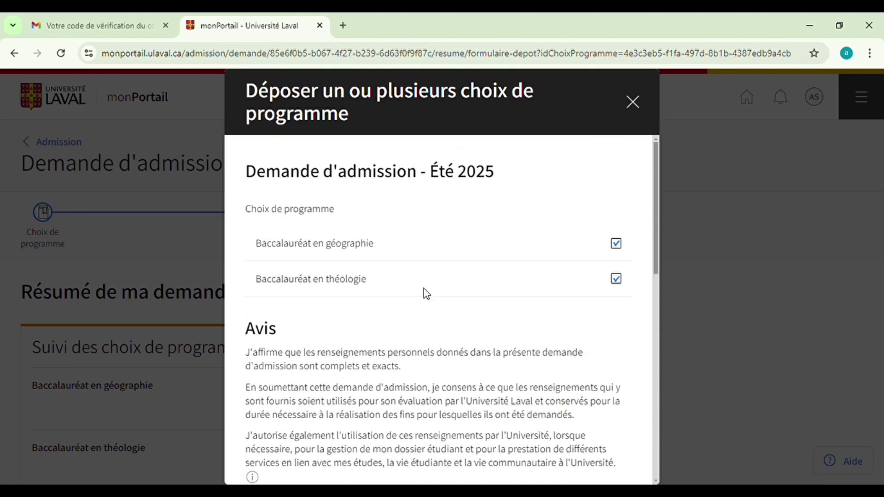
scroll(424, 288, down, 7)
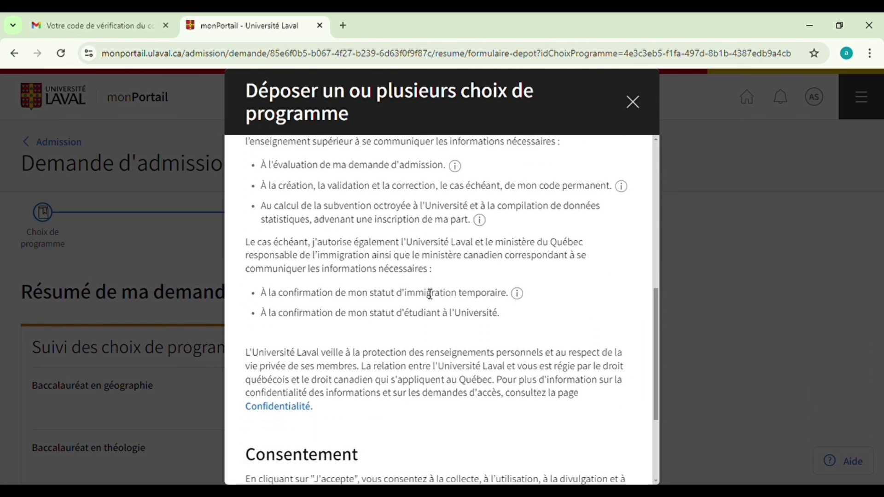
scroll(430, 294, down, 3)
click(251, 403)
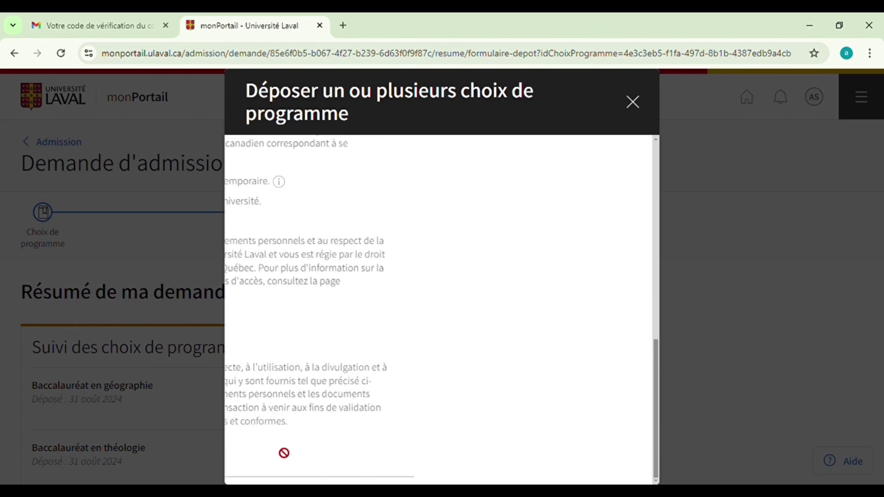
click(286, 397)
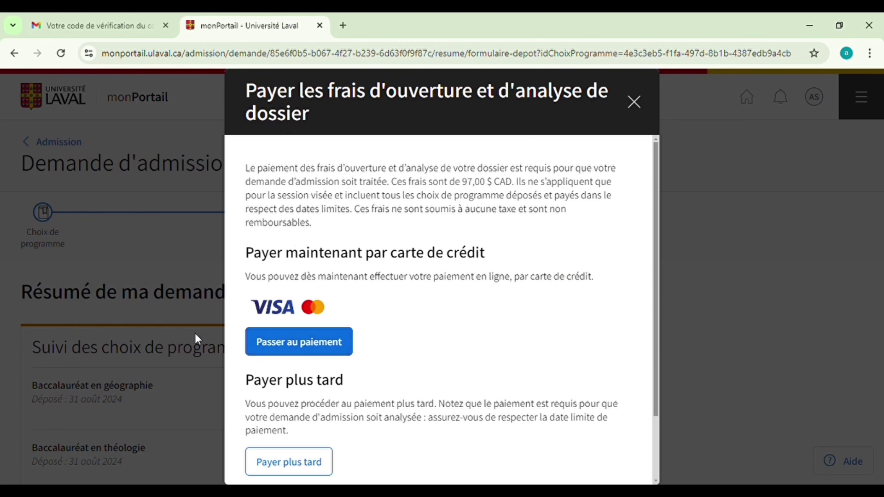
scroll(501, 439, down, 2)
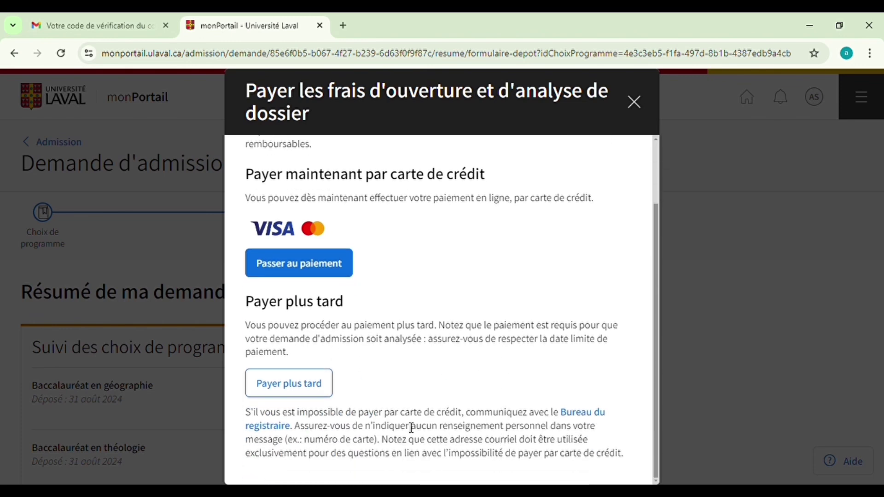
click(274, 264)
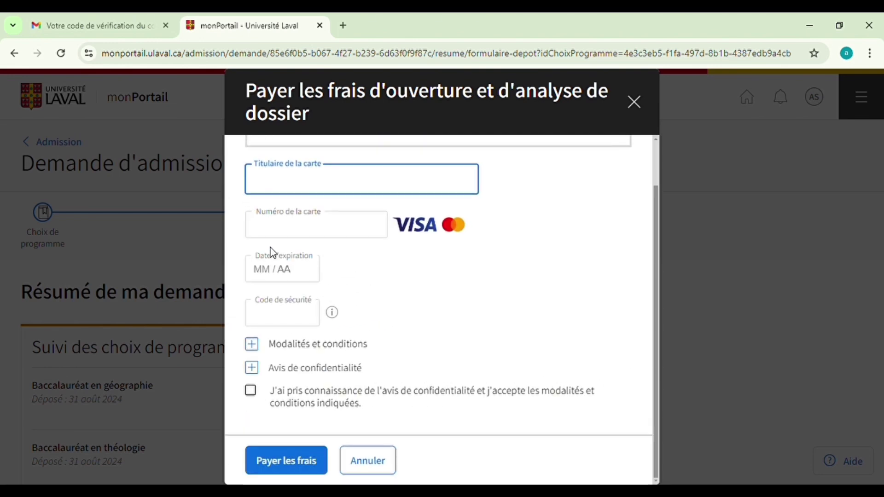
scroll(507, 197, up, 1)
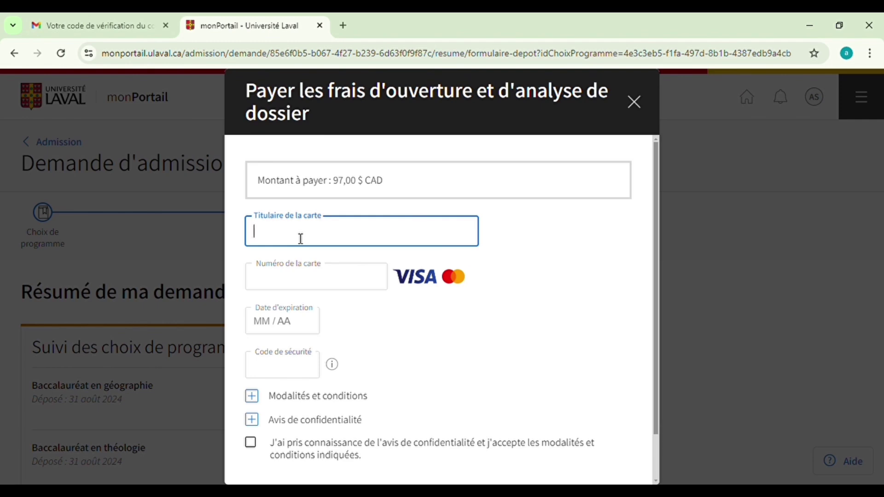
scroll(318, 379, down, 2)
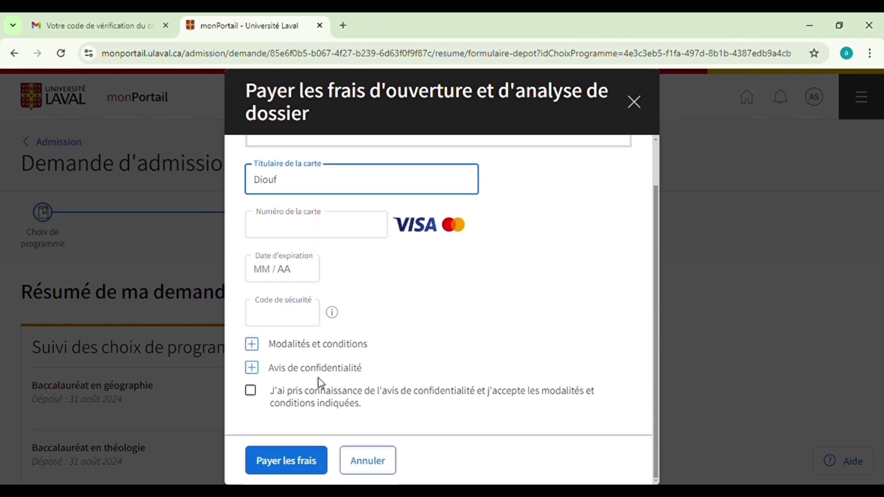
click(253, 399)
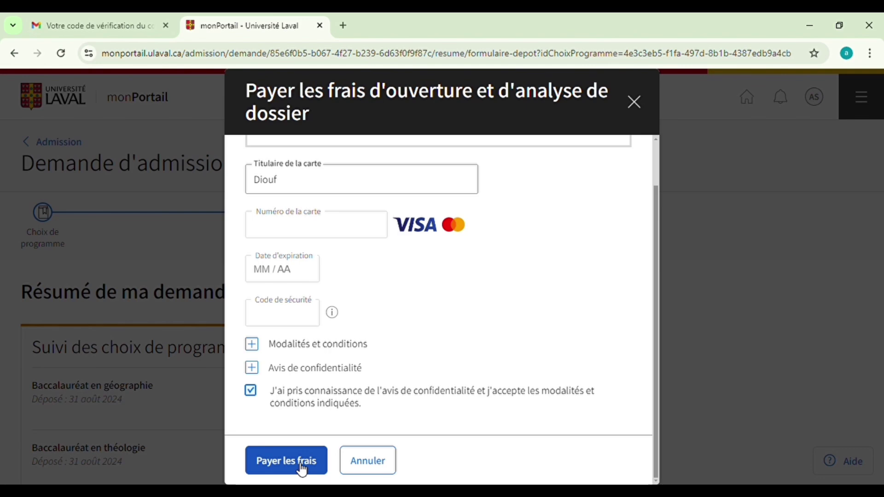
click(302, 462)
scroll(272, 365, down, 1)
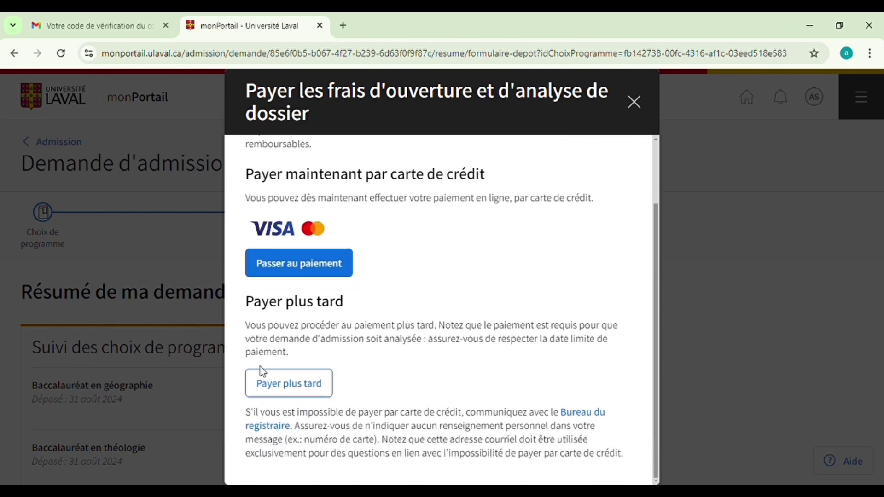
Choose Payer plus tard for the 97,00 $ fee, then Se déconnecter from the AS profile menu
click(265, 393)
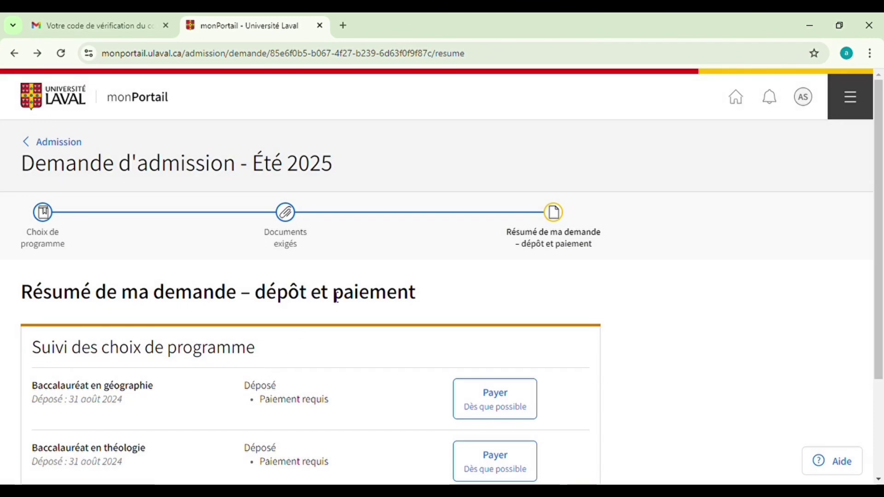
scroll(452, 289, down, 3)
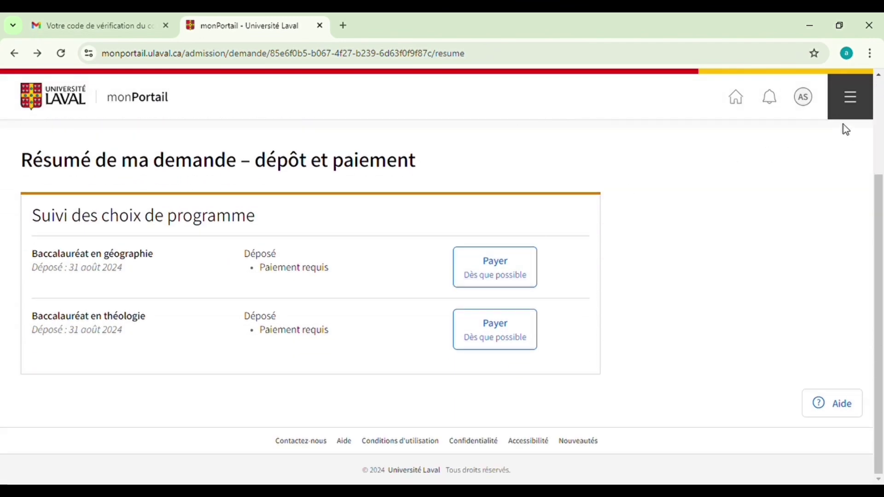
click(804, 107)
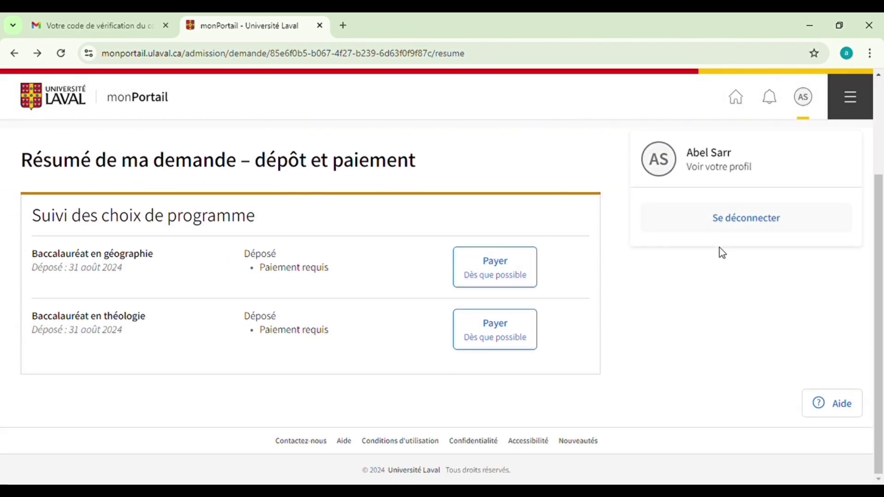
click(736, 224)
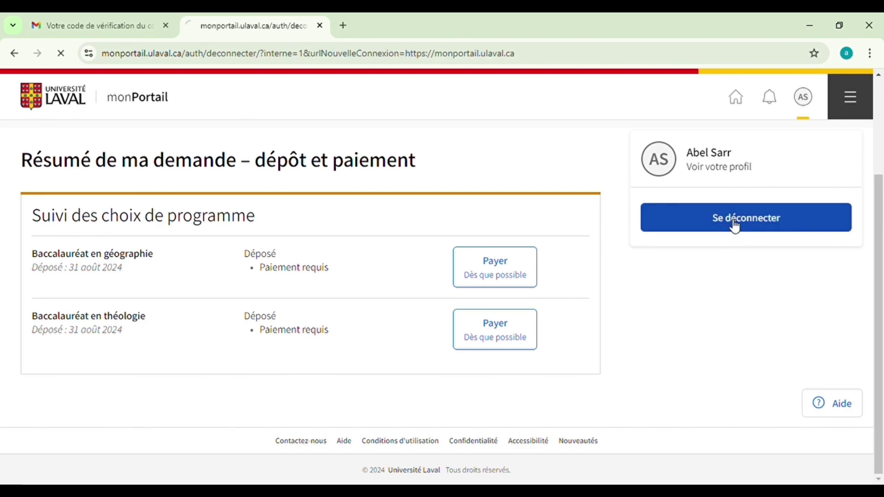